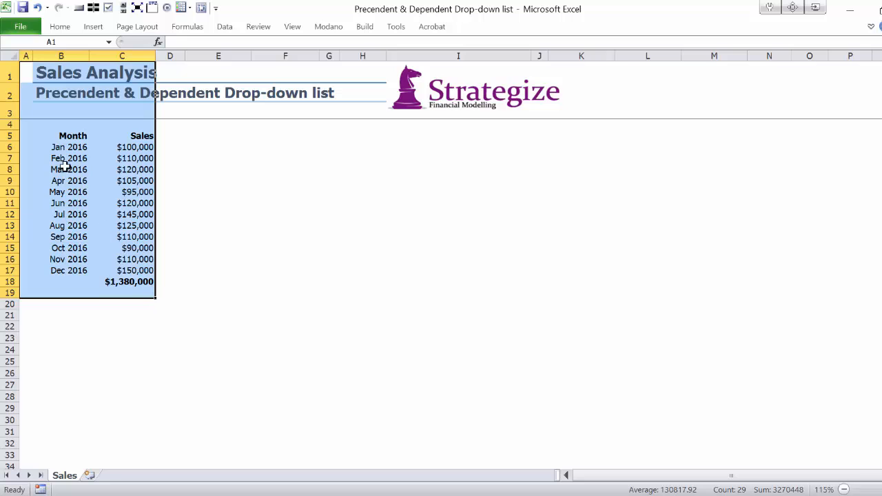
drag(64, 148, 71, 268)
click(120, 147)
drag(119, 148, 129, 273)
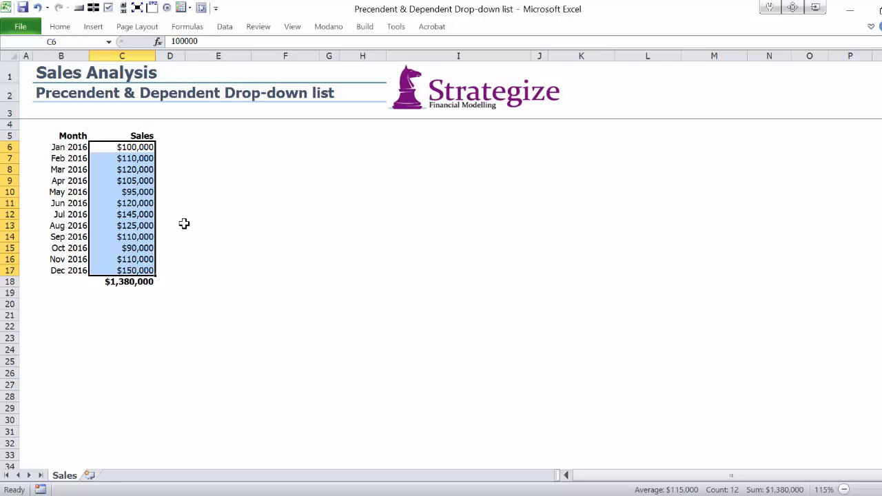
Label cell E5 "Start Month" and cell E6 "End Month".
click(227, 135)
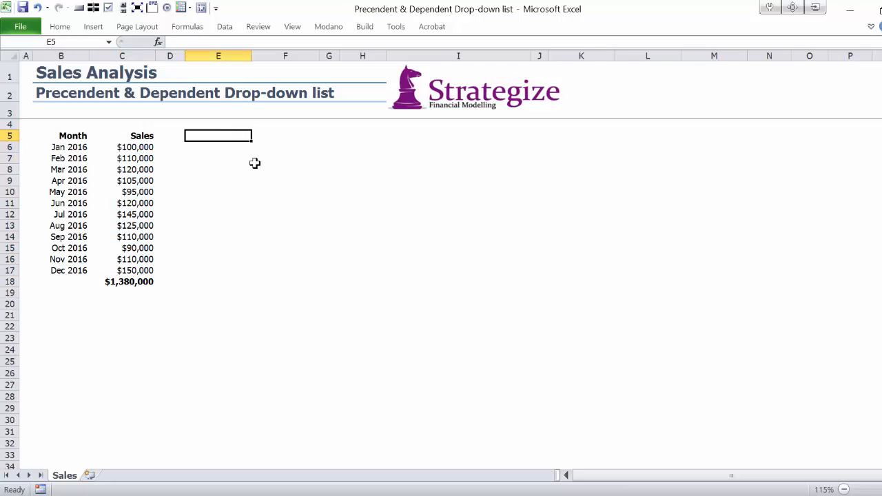
text(Start)
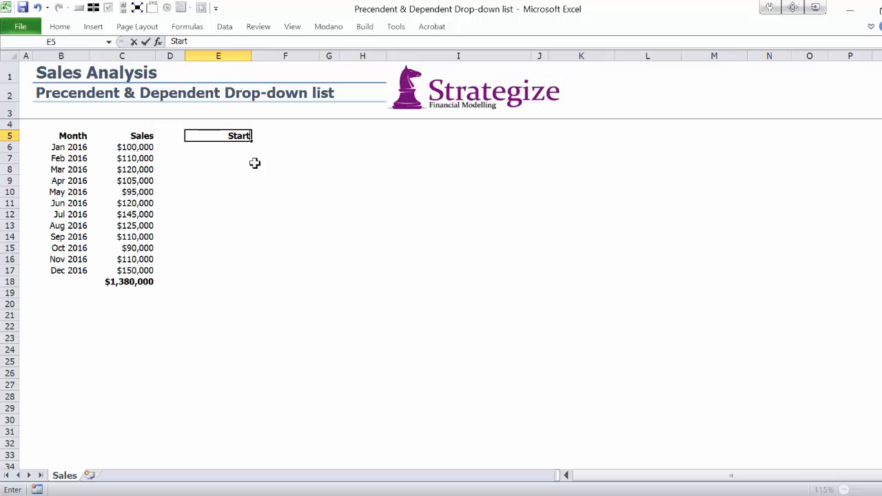
text( Month)
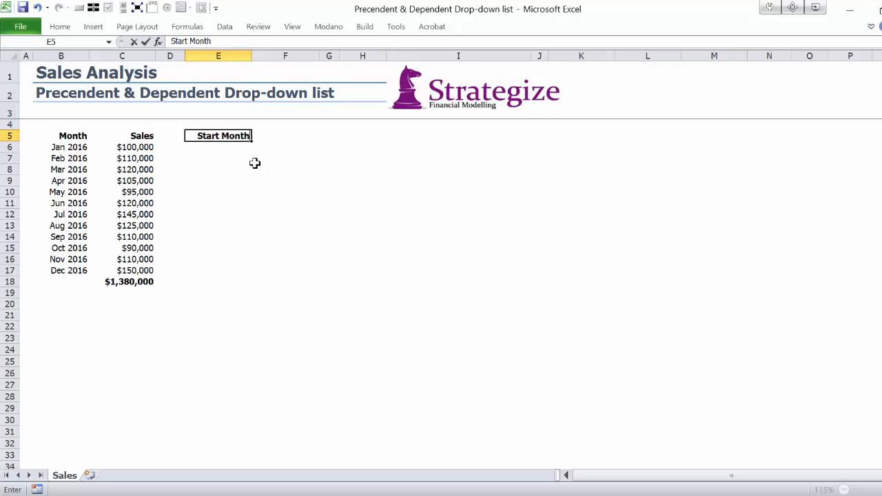
key(Return)
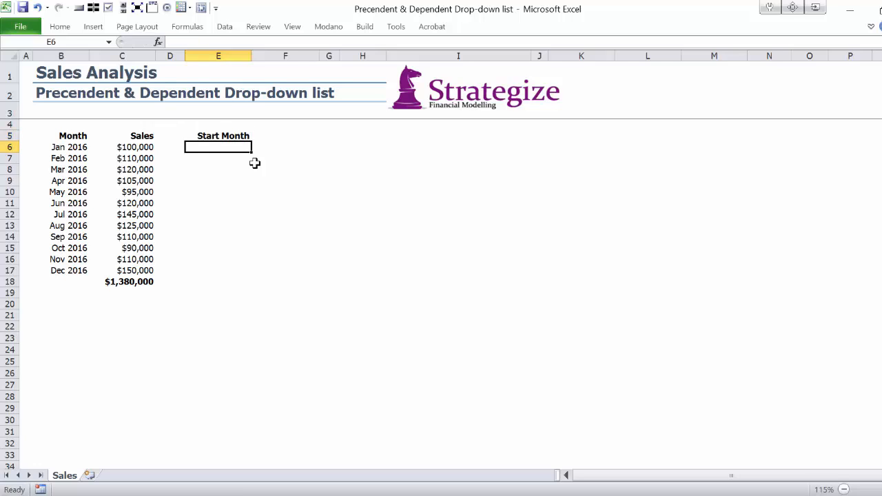
text(End Month)
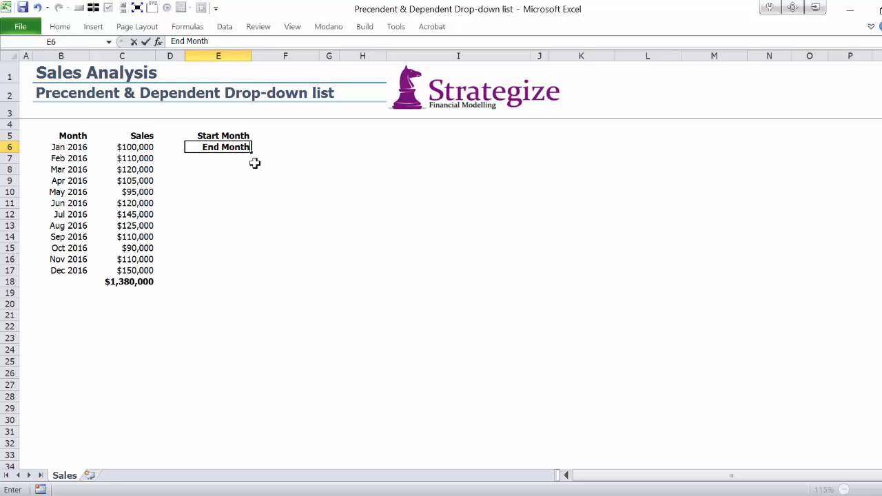
key(Return)
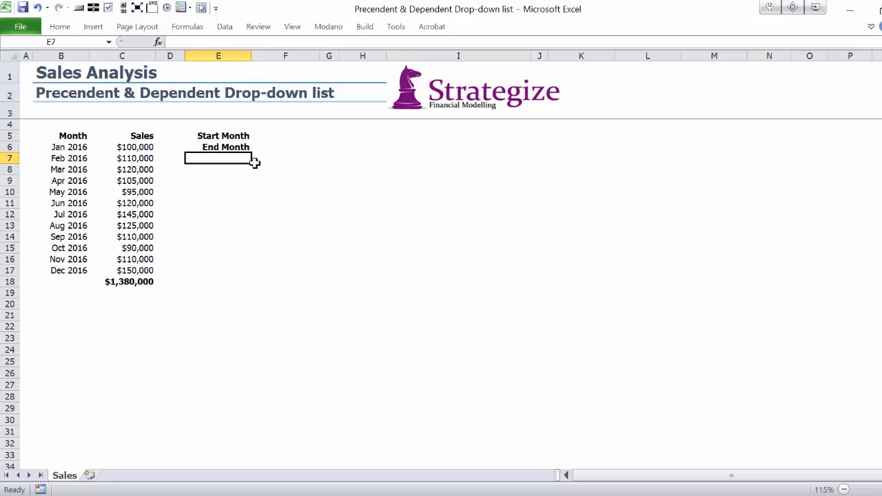
key(Up)
key(Up)
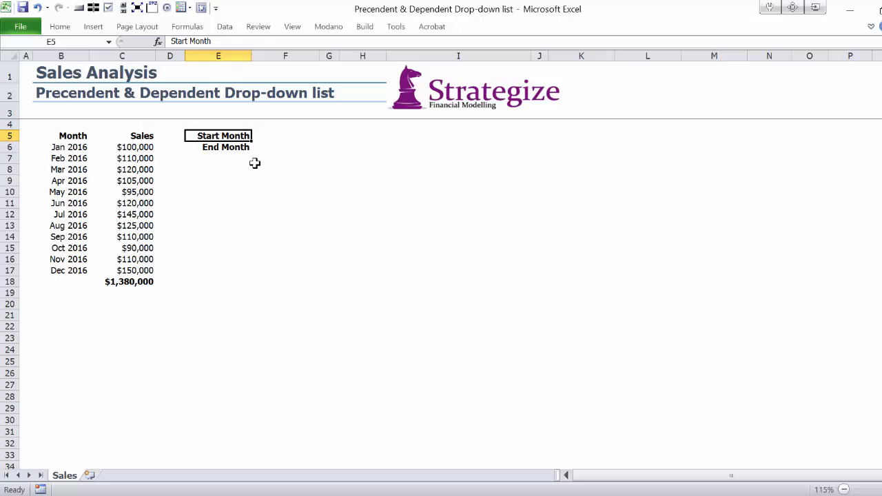
key(Right)
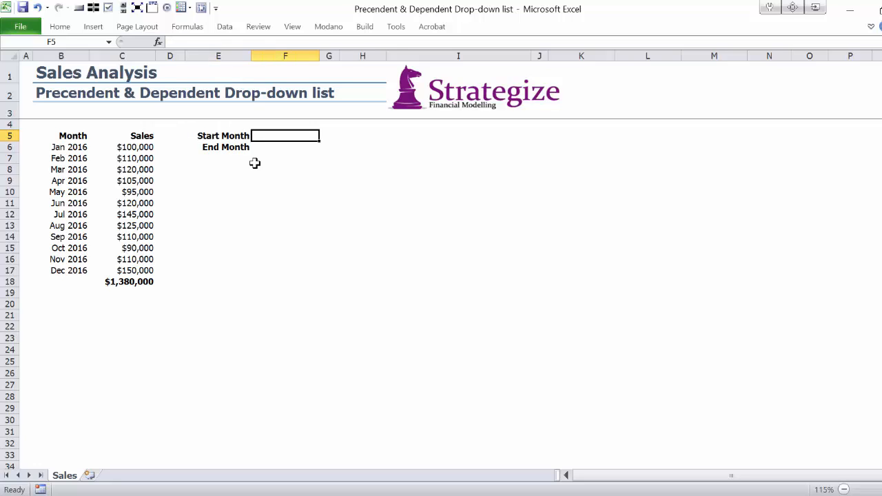
key(Down)
key(Up)
key(Down)
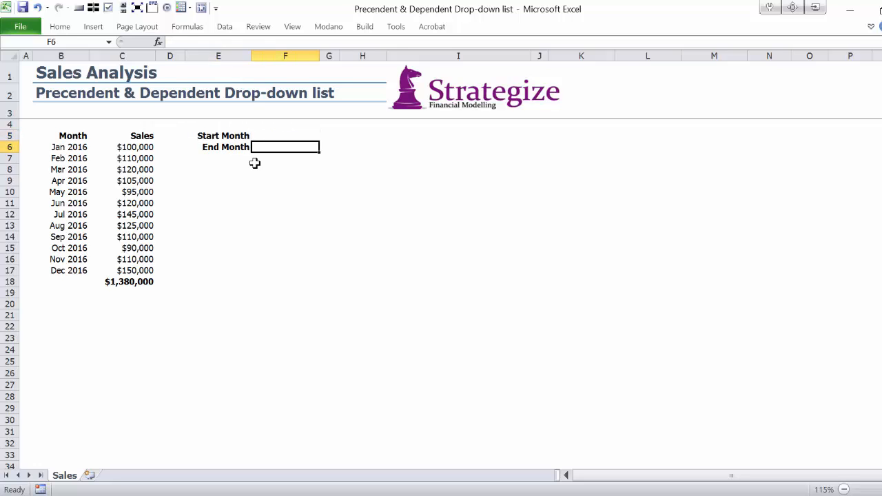
Enter the heading COUNTA in cell H4.
key(Up)
key(Right)
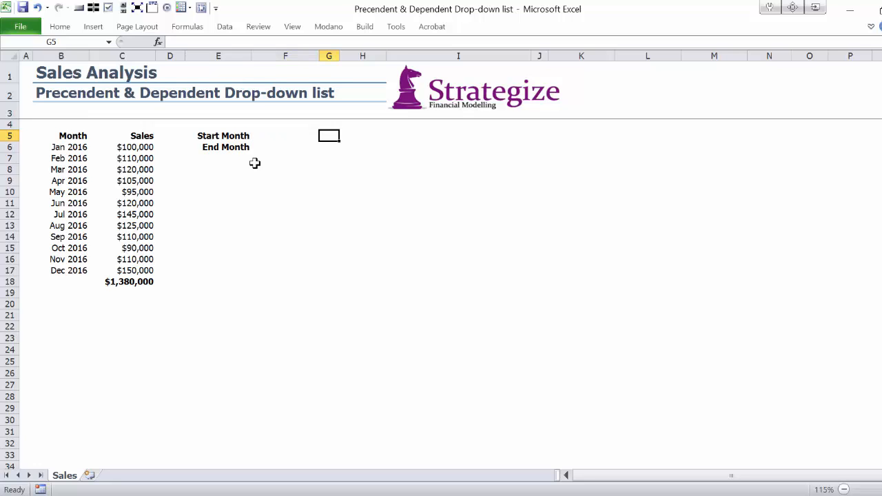
key(Right)
key(Up)
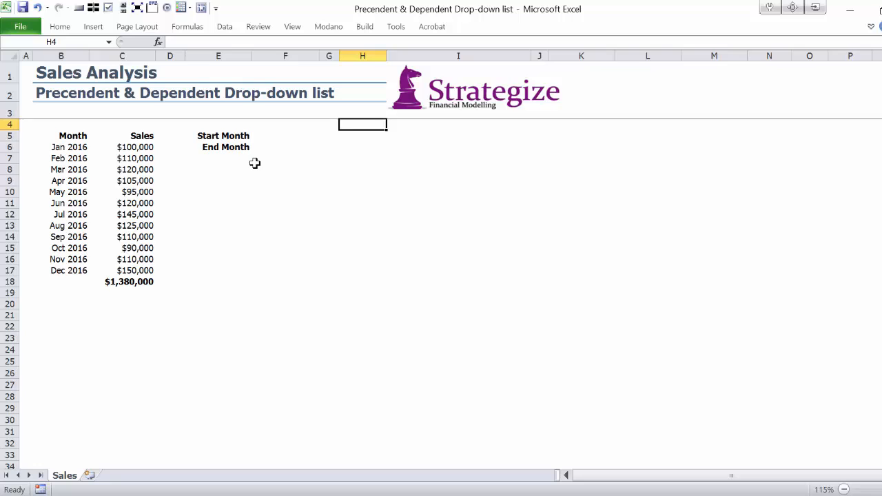
text(CO)
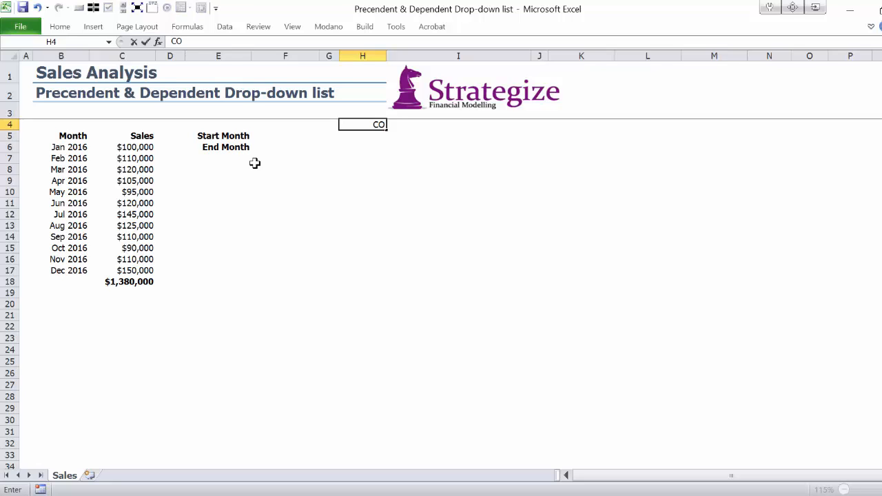
text(UNTA)
key(Return)
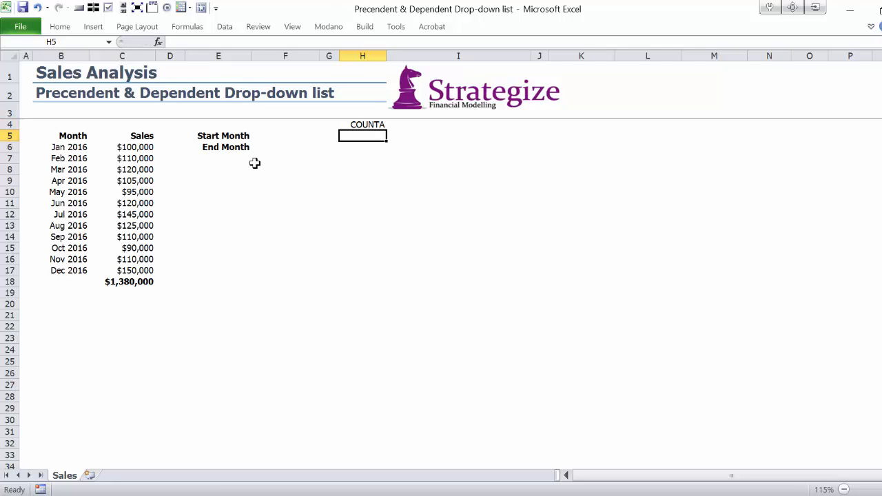
Add a list data validation to the Start Month cell F5 with the months in =$B$6:$B$17 as its source.
click(275, 138)
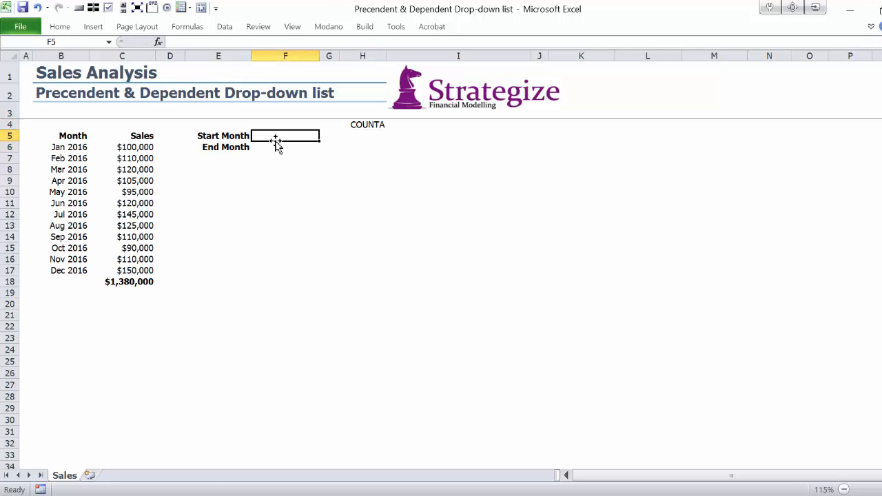
click(227, 27)
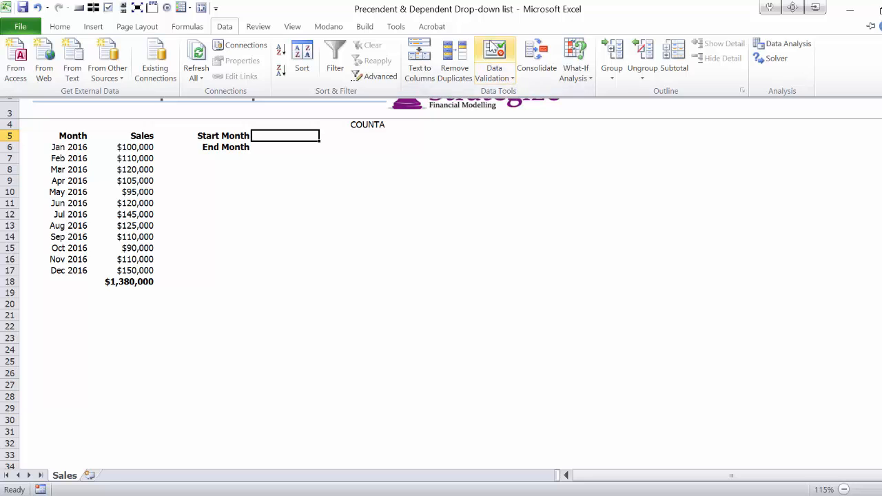
click(494, 52)
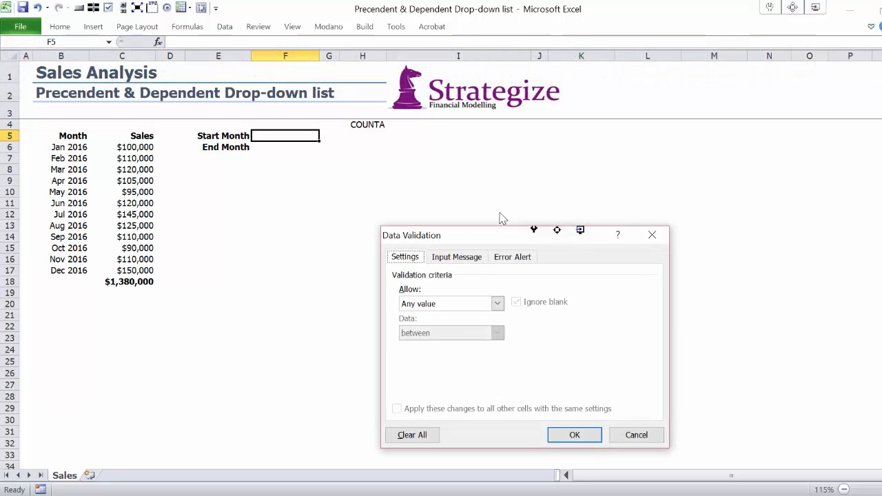
click(443, 305)
click(421, 343)
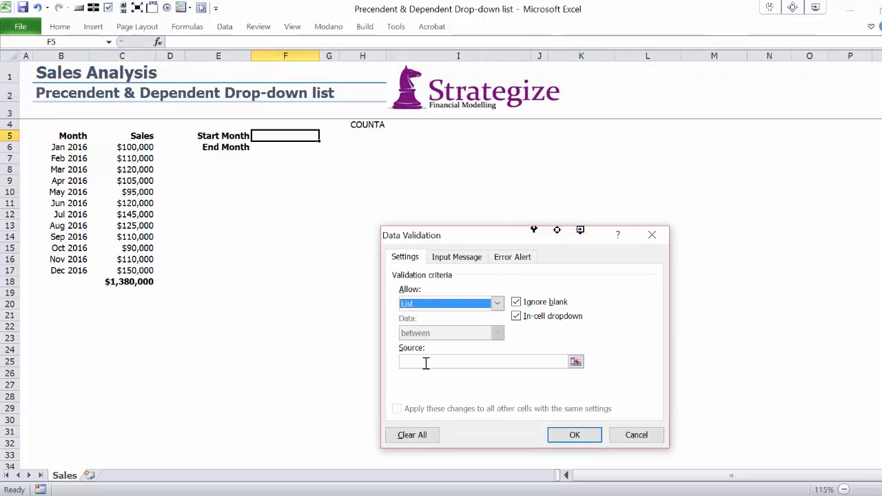
click(426, 362)
drag(63, 147, 69, 274)
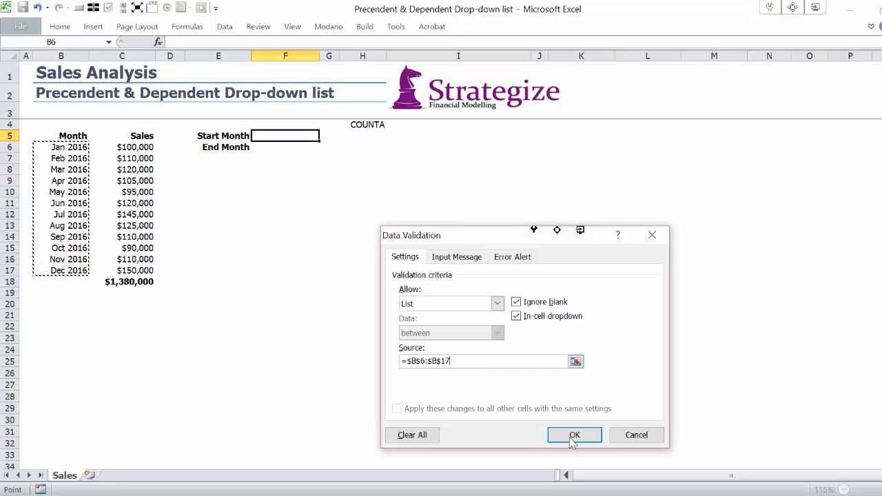
click(572, 434)
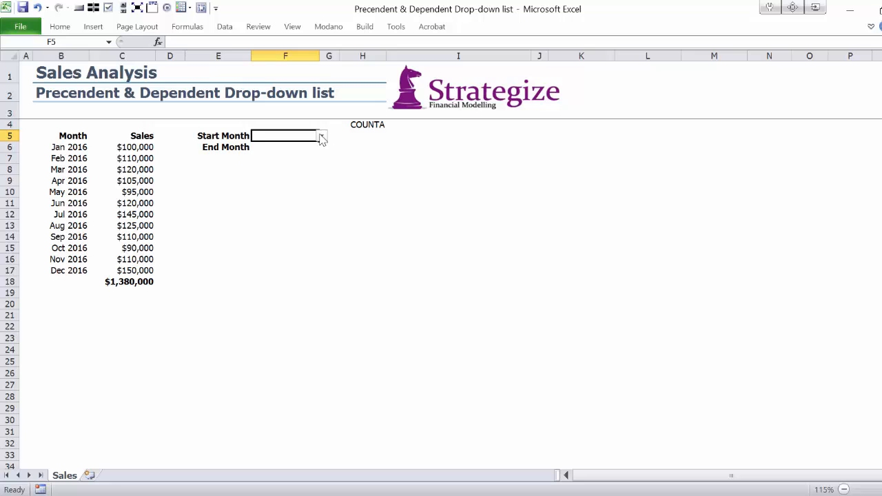
Choose Jan 2016 as the start month in F5 and copy the date format of cell B6 onto it.
click(322, 137)
click(306, 147)
click(76, 149)
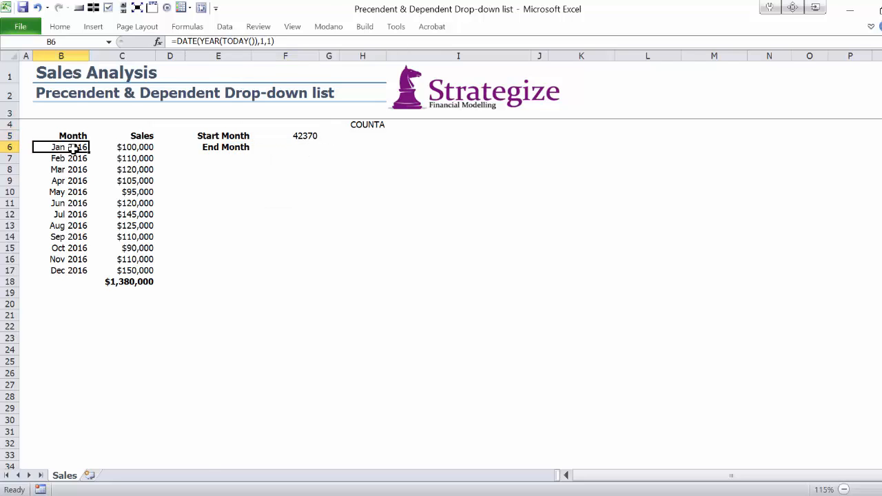
right_click(74, 149)
click(219, 122)
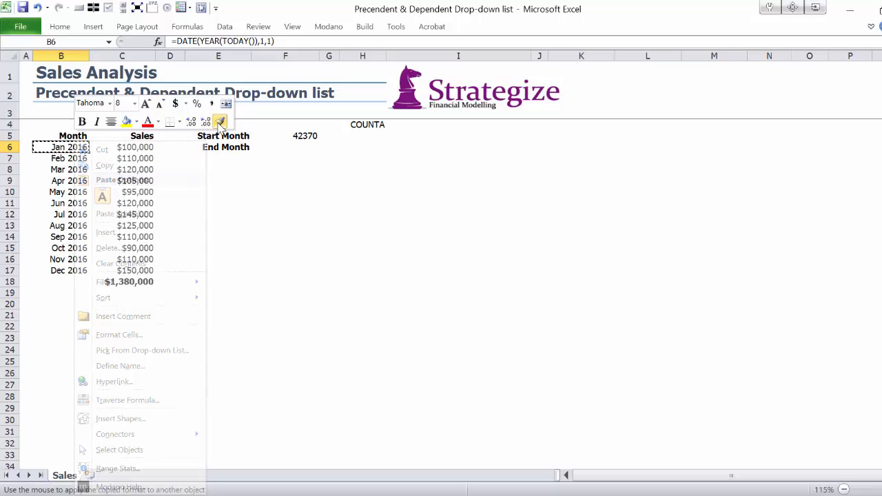
click(295, 136)
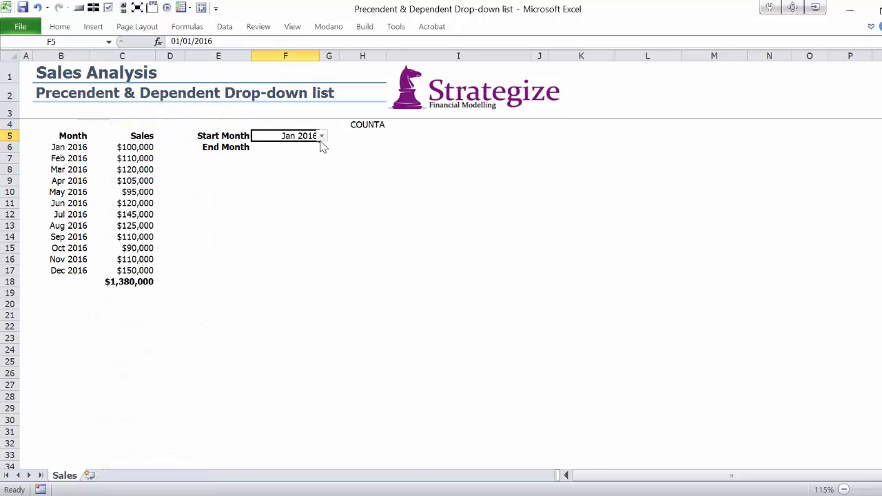
Center the start month in F5 and fill the cell down to the End Month cell F6.
click(60, 27)
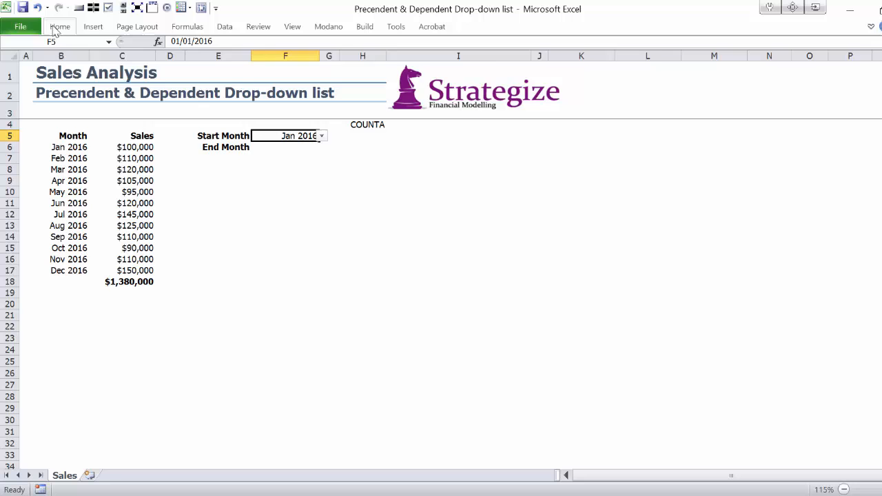
click(254, 71)
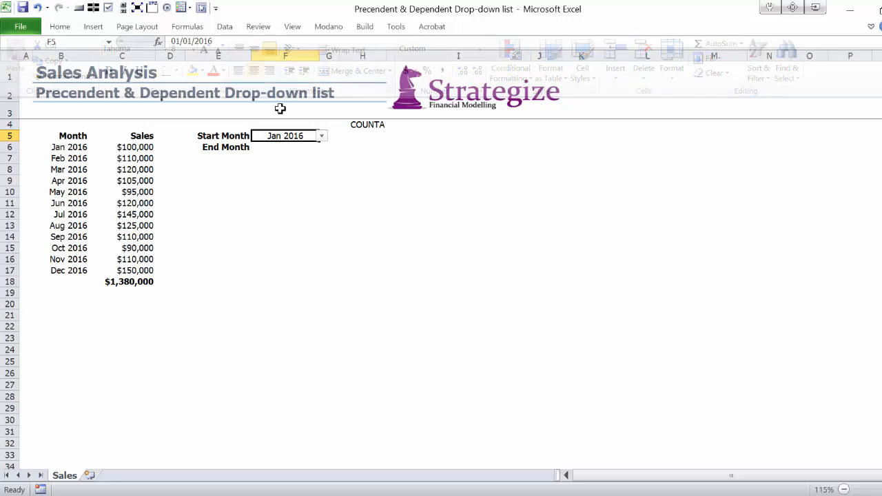
drag(318, 139, 317, 152)
click(301, 146)
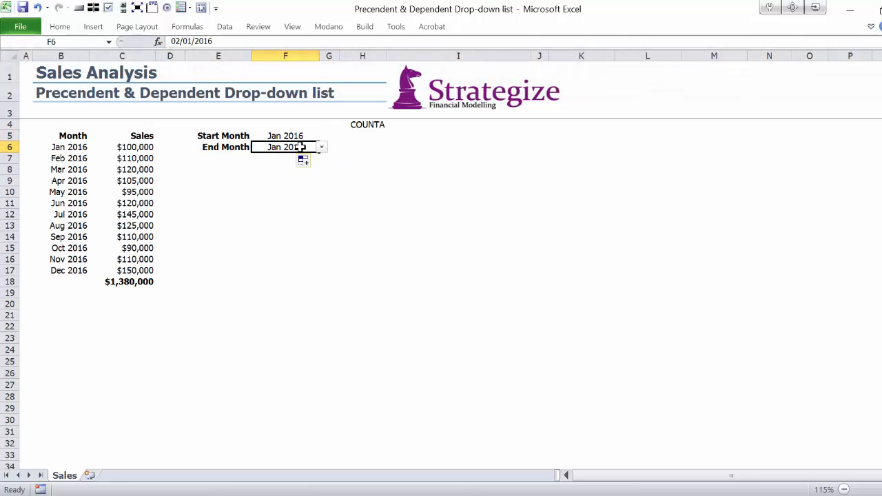
Choose Feb 2016 from the drop-down list in the End Month cell F6.
click(292, 136)
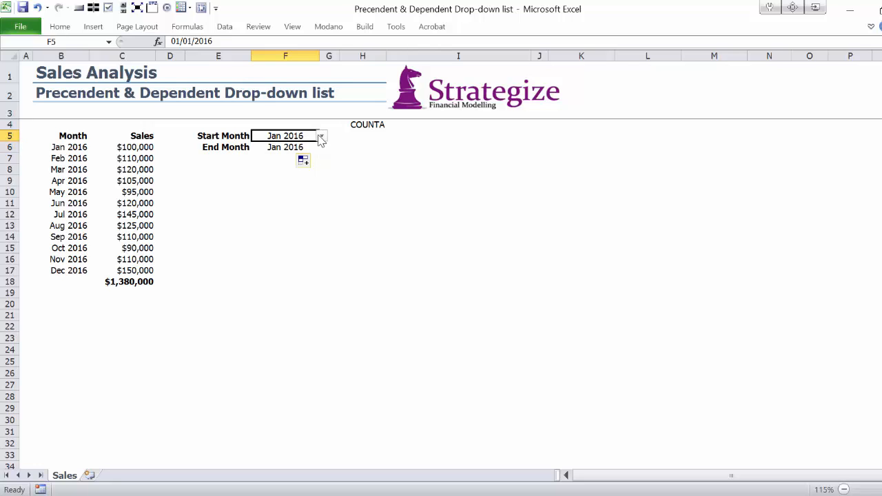
click(301, 146)
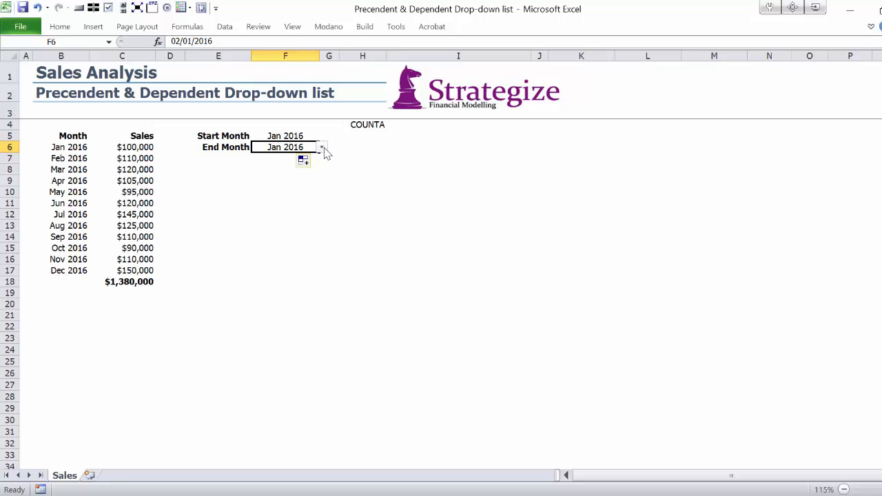
click(321, 147)
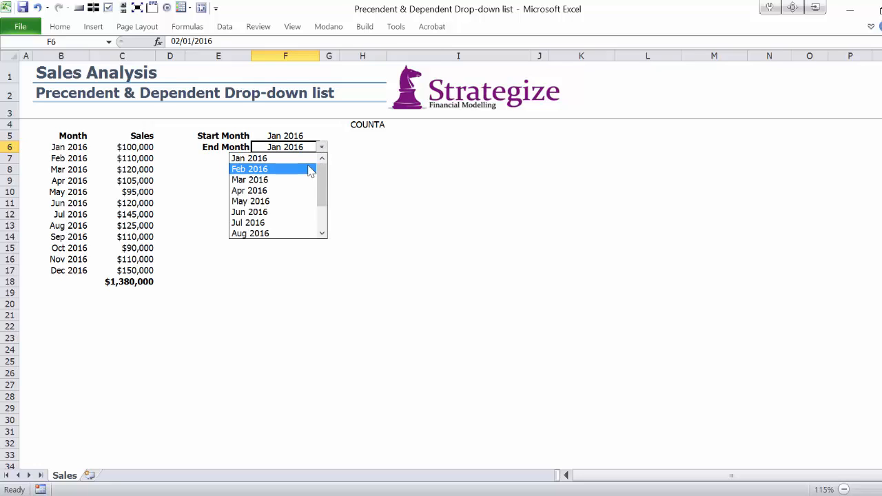
click(310, 169)
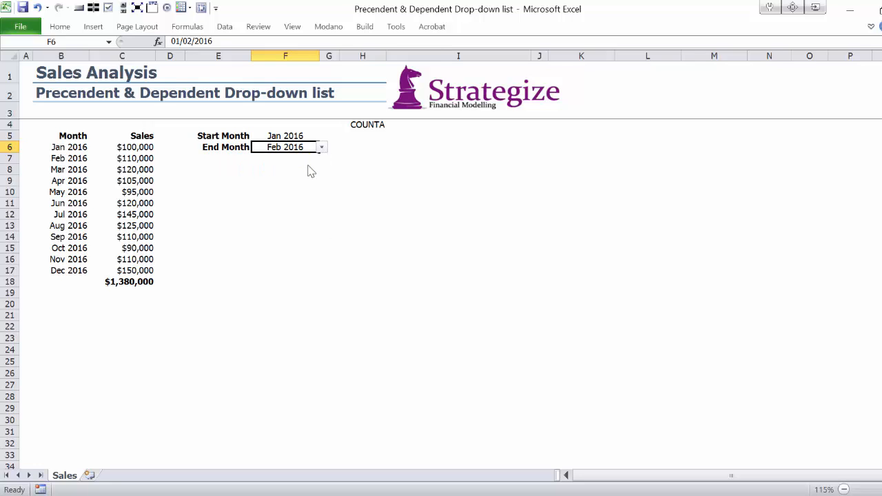
Start a formula in H5 with =IFERROR(MATCH(F5,$B$6:$B$17, using the start month as lookup value and the absolute month range as lookup array.
click(363, 136)
text(=If)
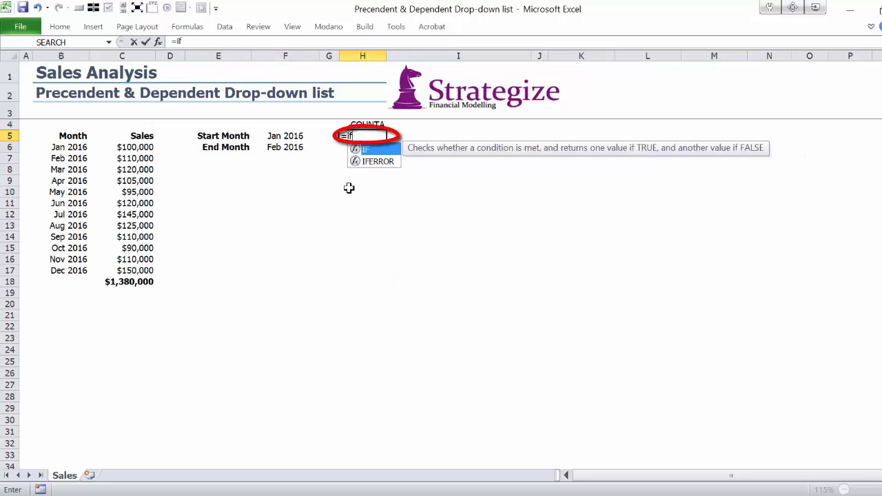
key(Down)
key(Tab)
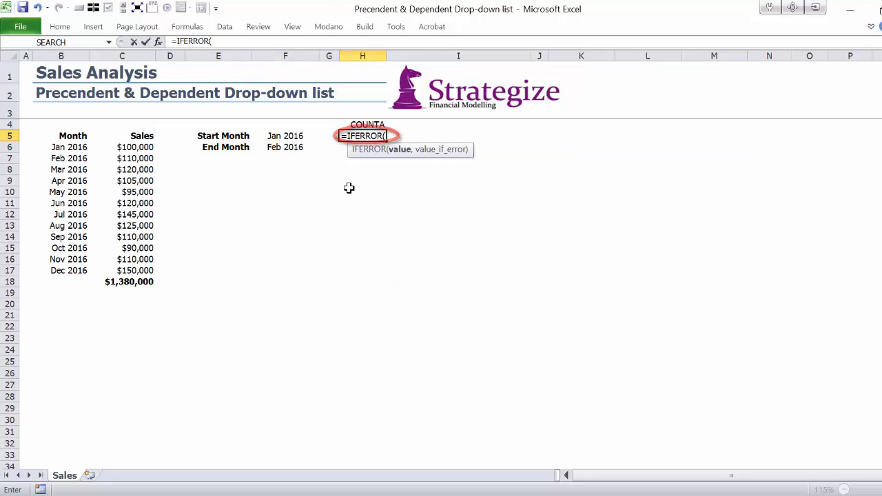
text(mat)
key(Tab)
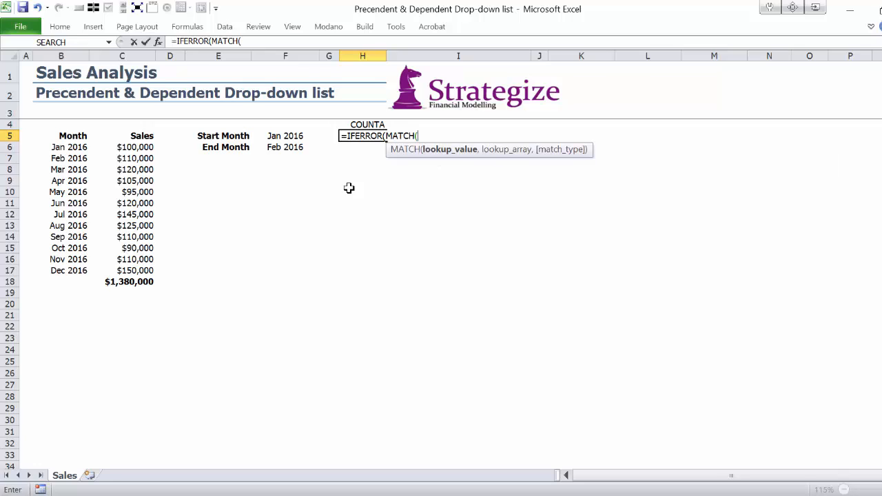
click(285, 135)
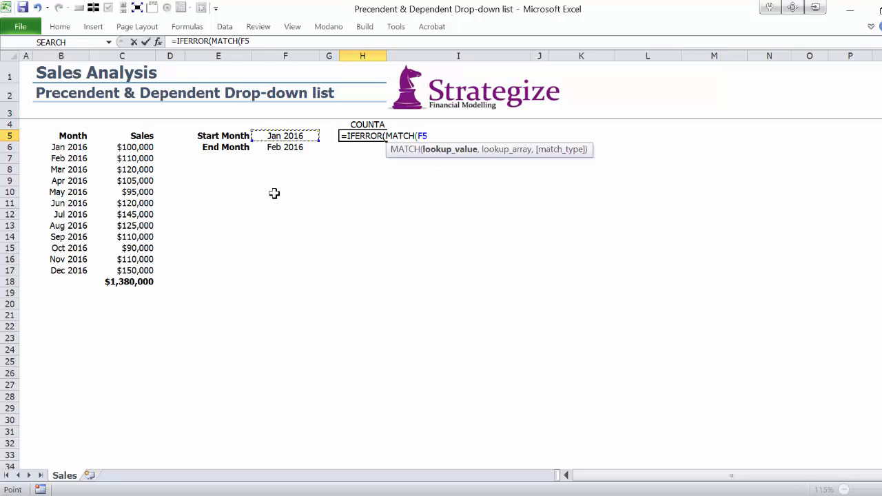
text(,)
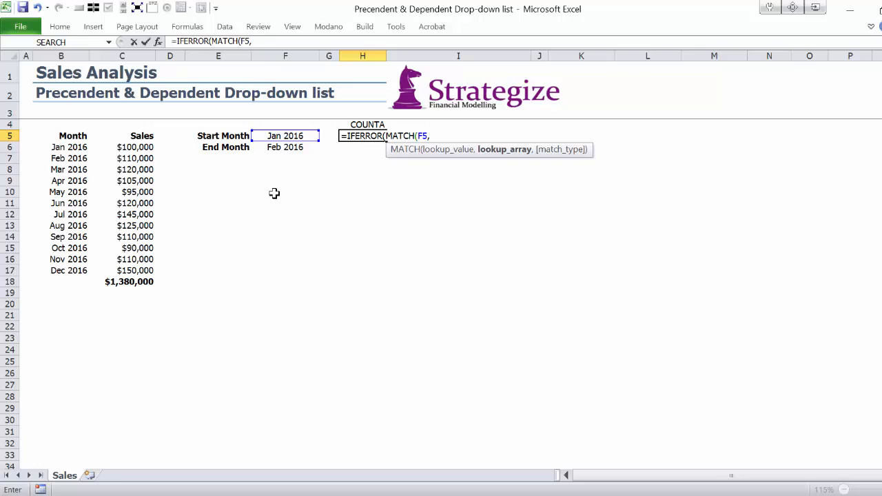
click(62, 147)
key(ctrl+shift+Down)
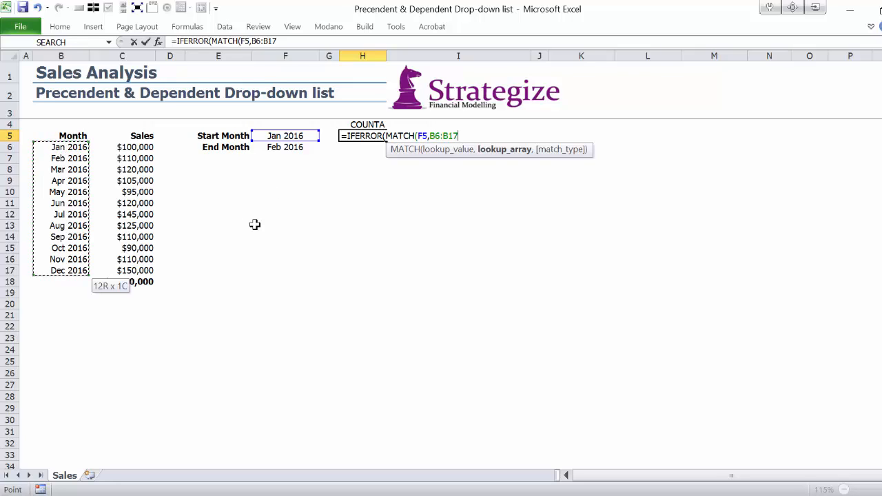
key(F4)
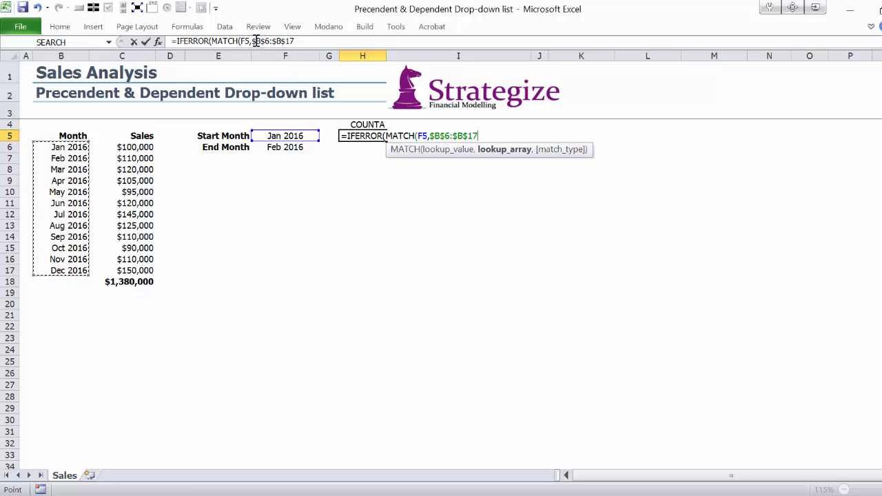
Complete the H5 formula with exact match type 0 and 0 as the error value, giving =IFERROR(MATCH(F5,$B$6:$B$17,0),0).
drag(256, 42, 297, 42)
click(298, 41)
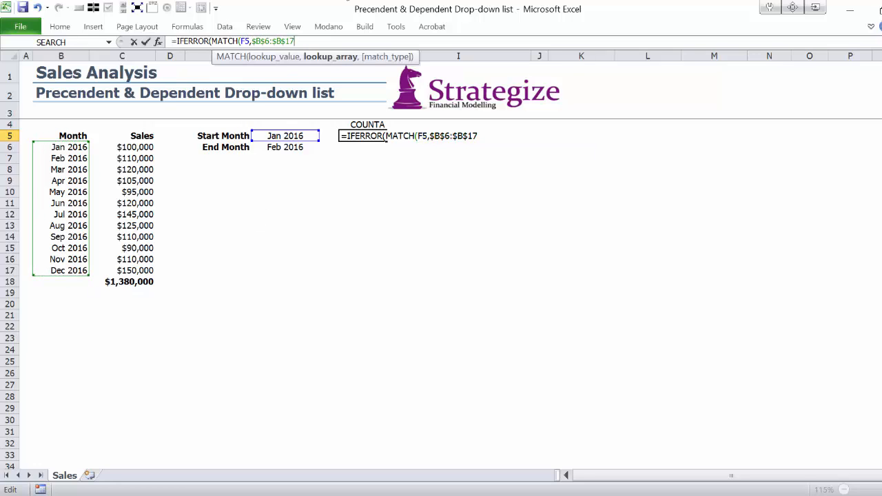
text(,)
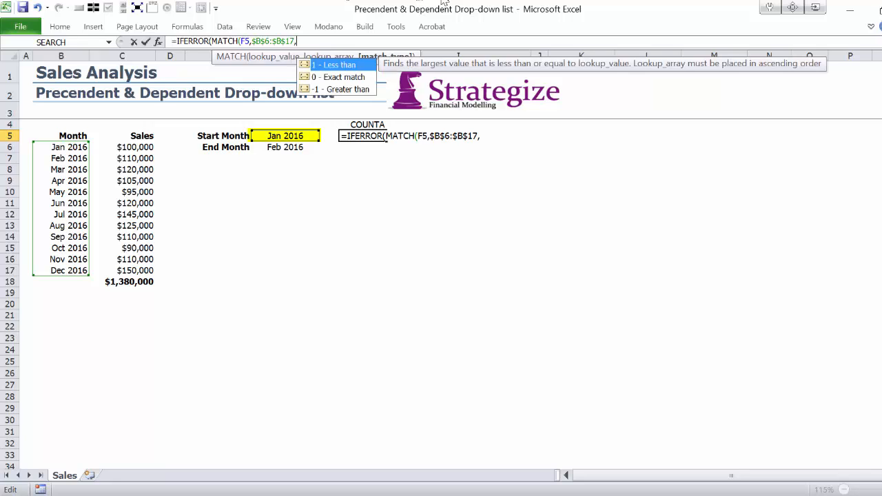
click(338, 78)
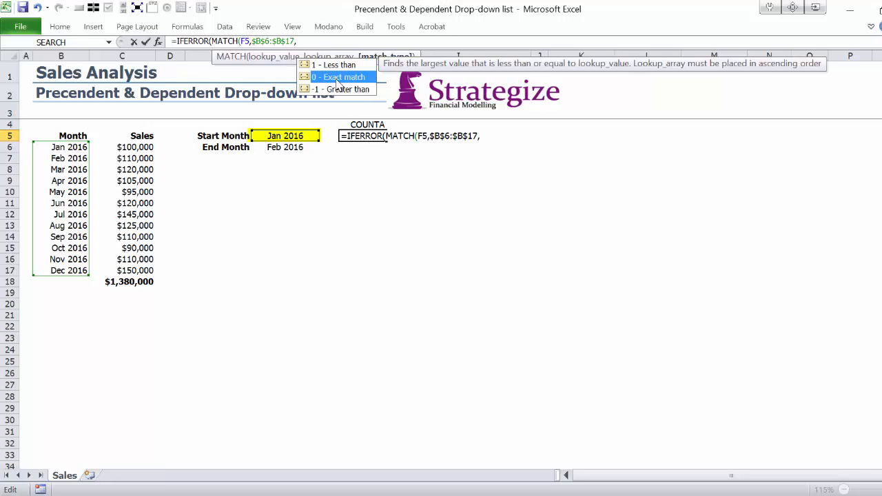
double_click(361, 80)
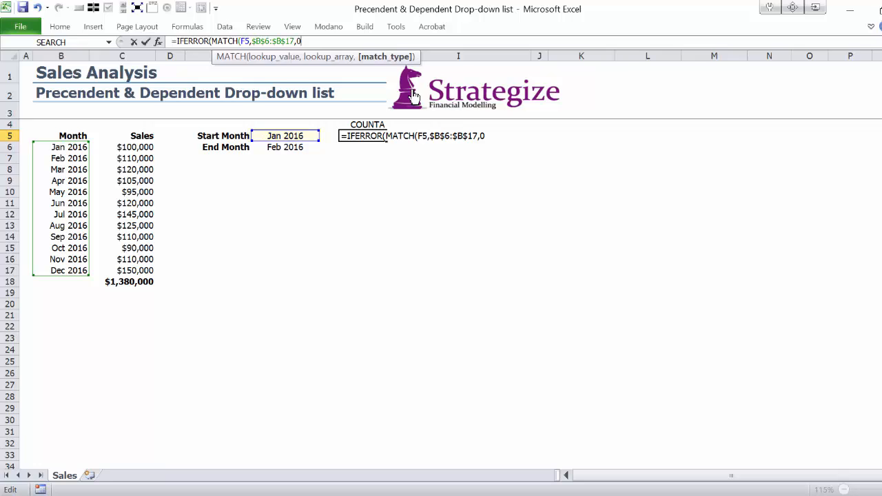
text())
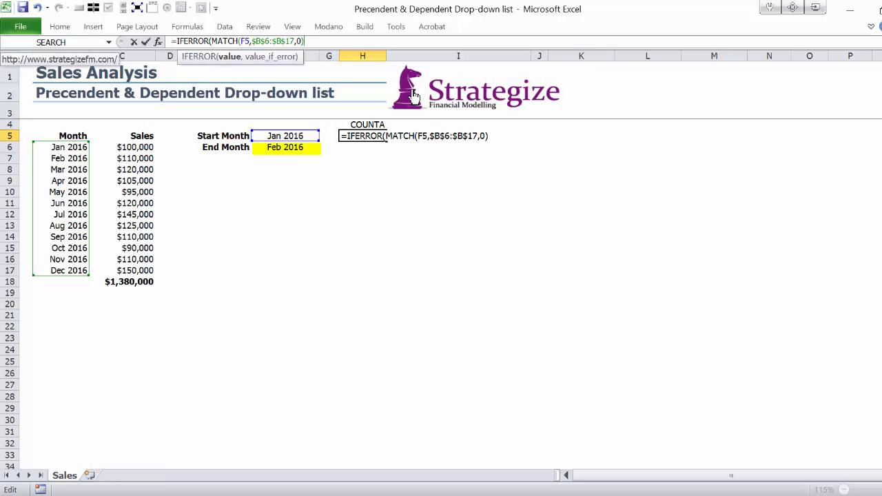
text(,0)
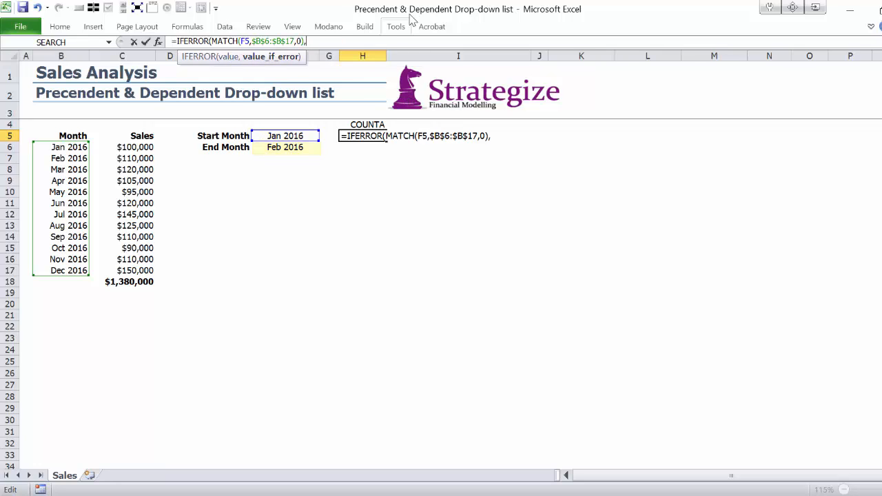
text())
key(Return)
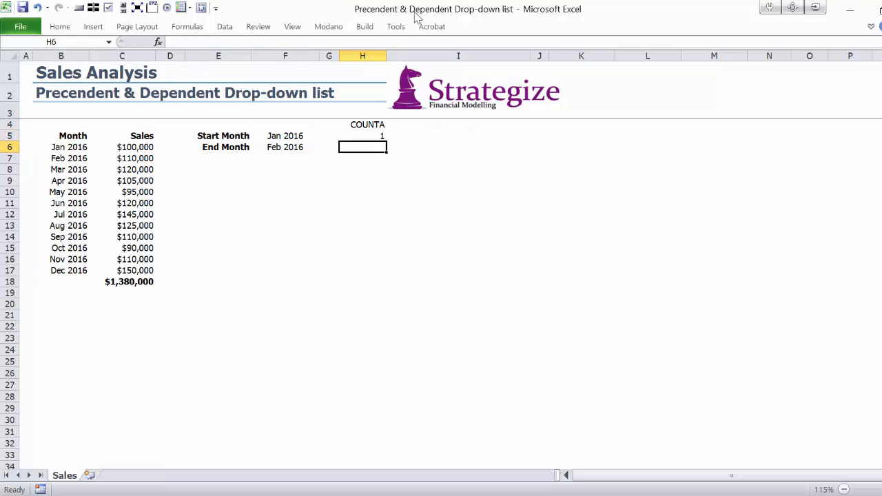
Fill the match formula from H5 down to H6 for the end month.
click(374, 135)
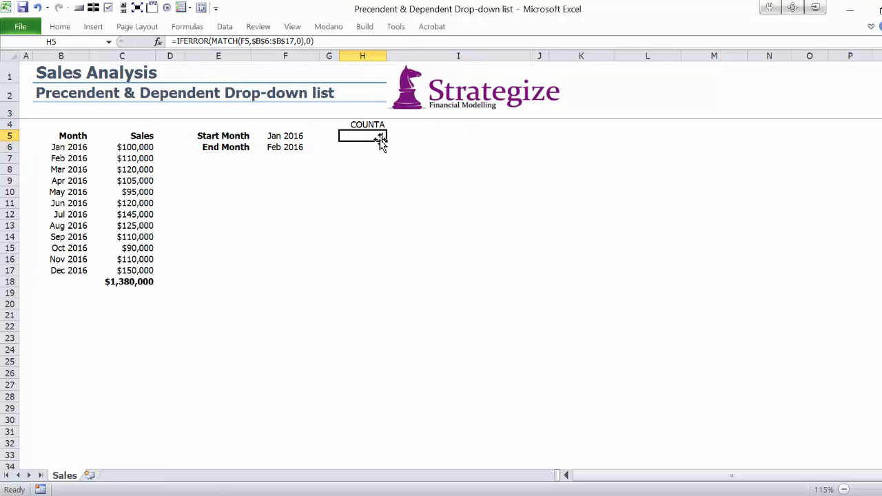
drag(387, 141, 386, 152)
click(375, 148)
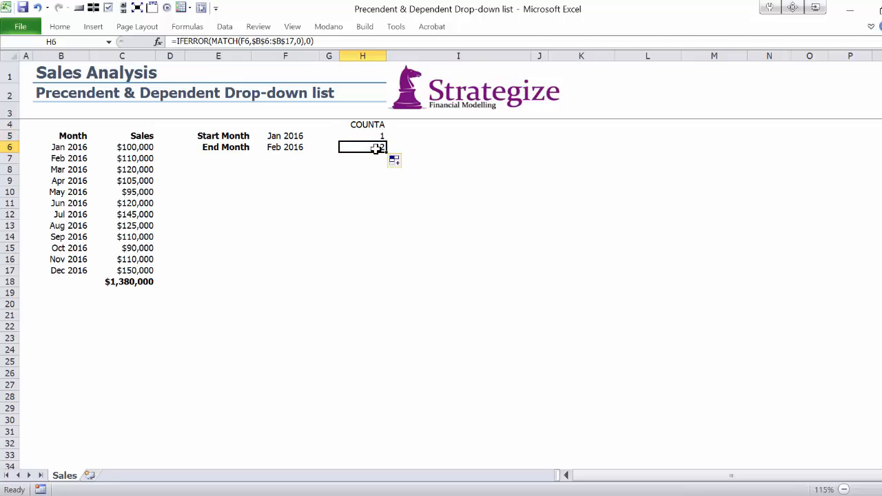
Compare the match positions in H5 and H6 with the chosen months and the month list in B6:B17.
click(291, 136)
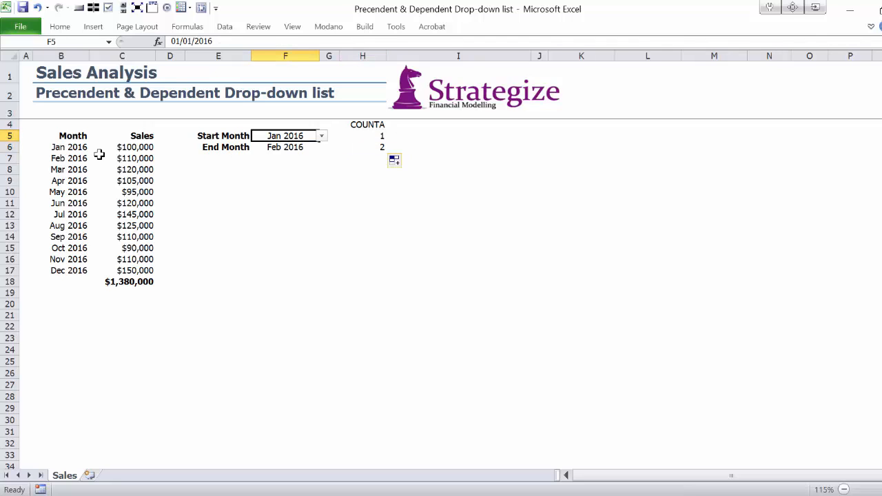
drag(73, 148, 73, 271)
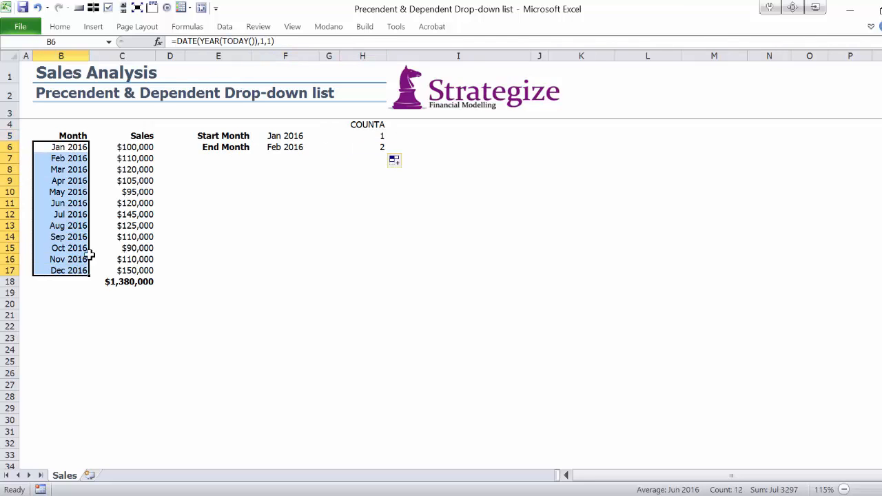
click(372, 146)
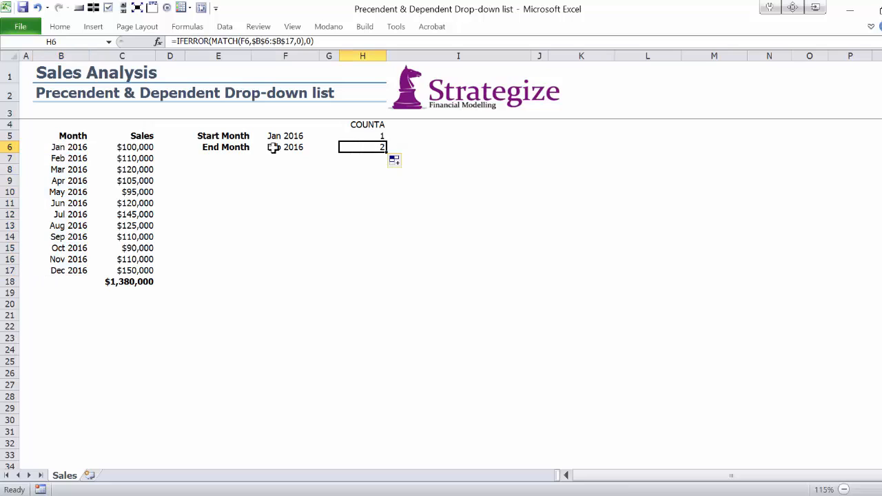
click(61, 147)
drag(57, 226, 58, 269)
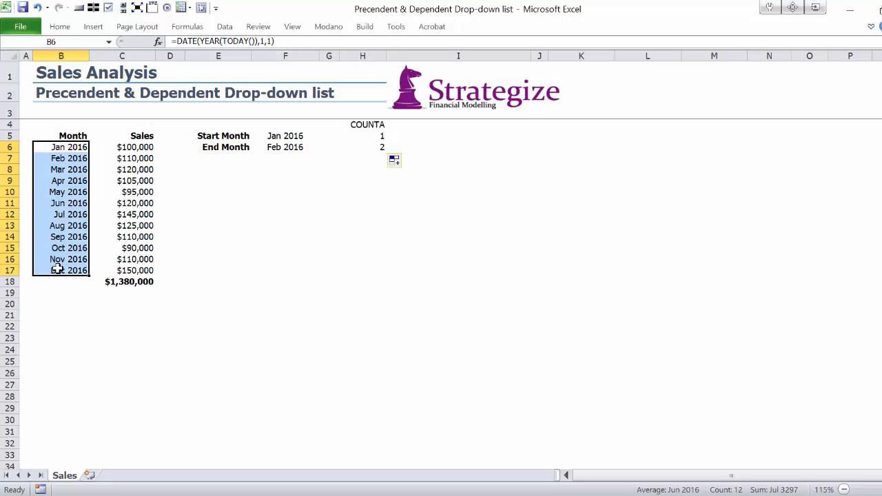
click(355, 135)
Enter the heading "End Month position from Dec 2016" in cell I4.
click(402, 123)
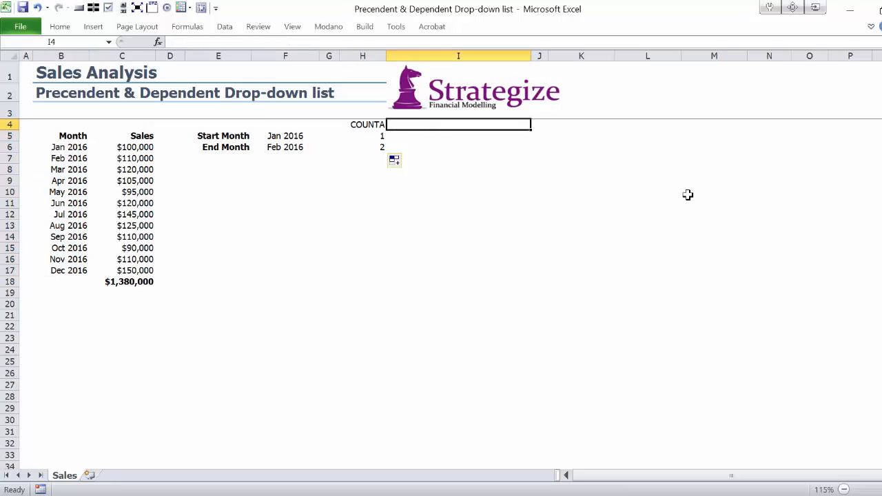
text(End)
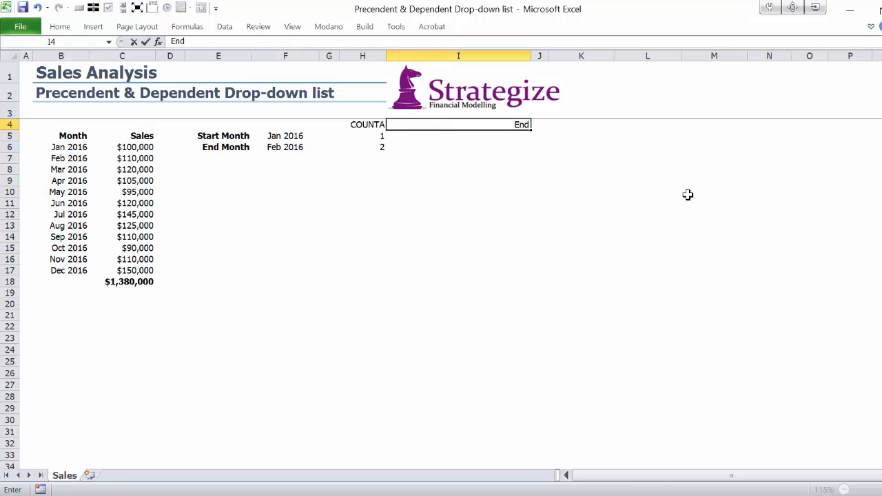
text( Month pos)
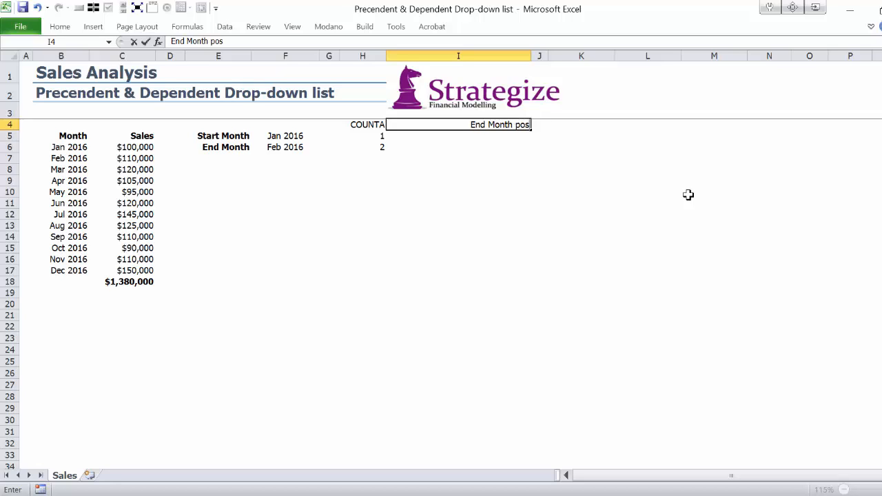
text(ition from)
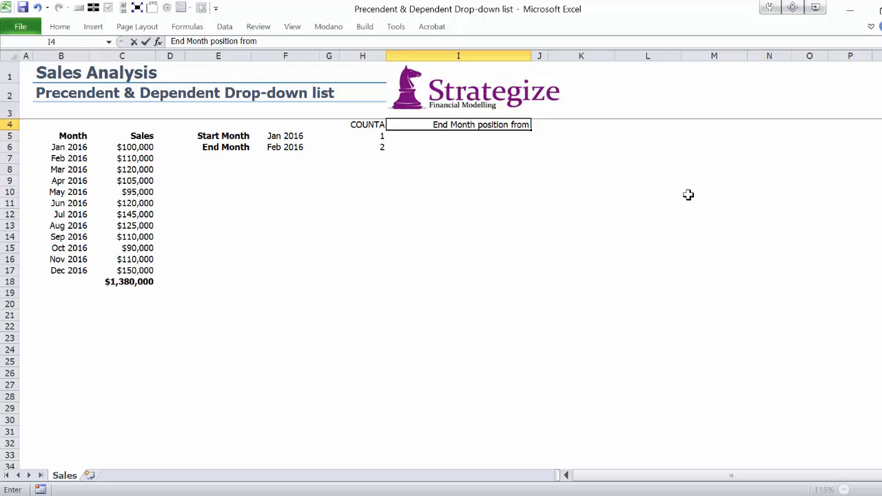
text( De)
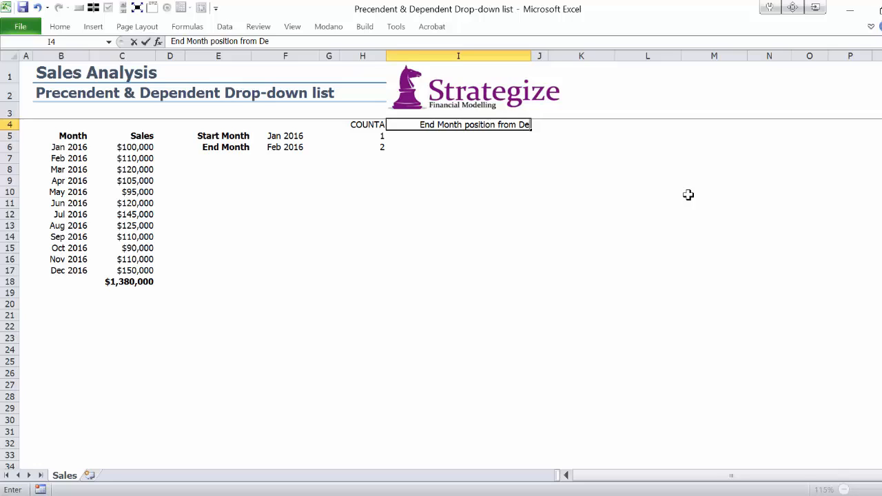
text(c 2016)
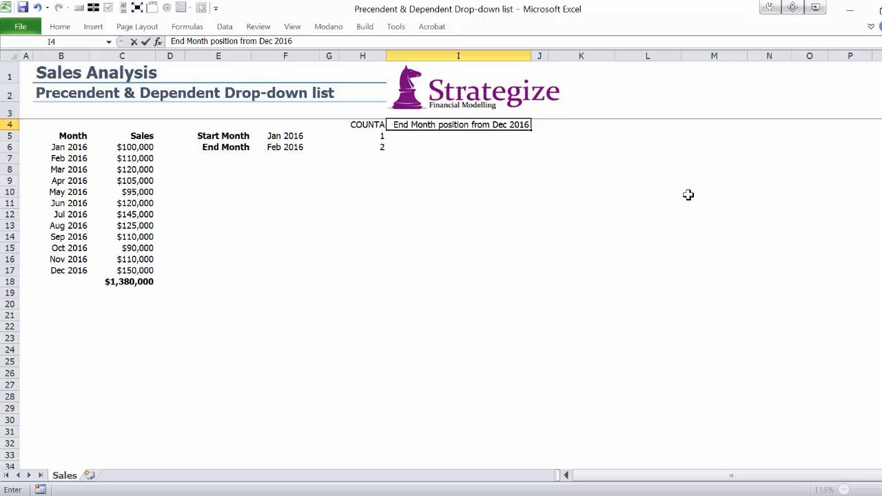
key(Return)
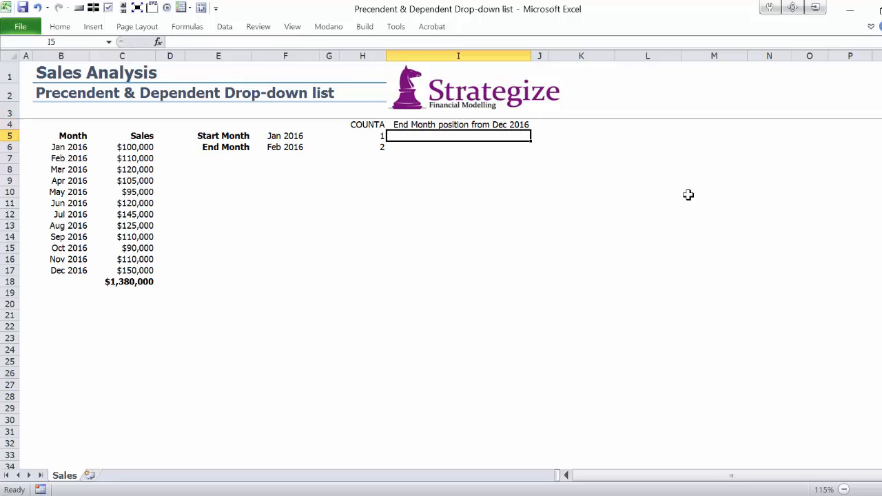
Start the I6 formula with an absolute count of the month list, =COUNTA($B$6:$B$17).
click(436, 149)
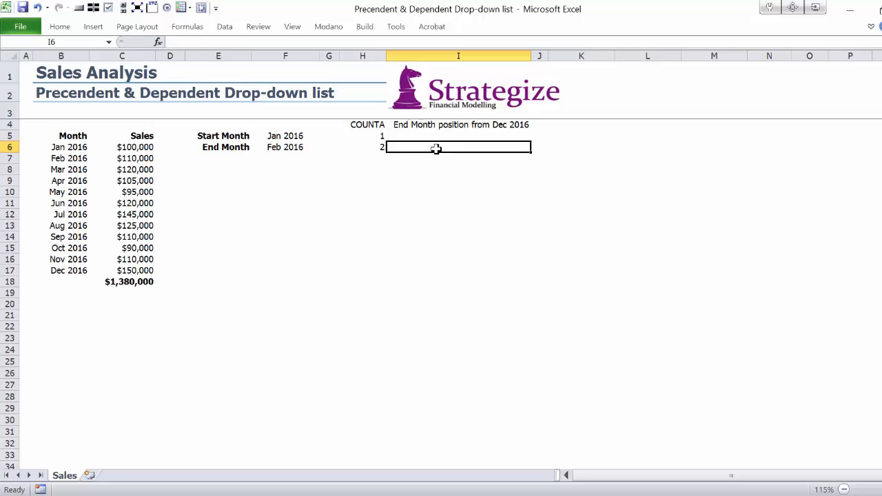
click(225, 146)
click(450, 146)
text(=)
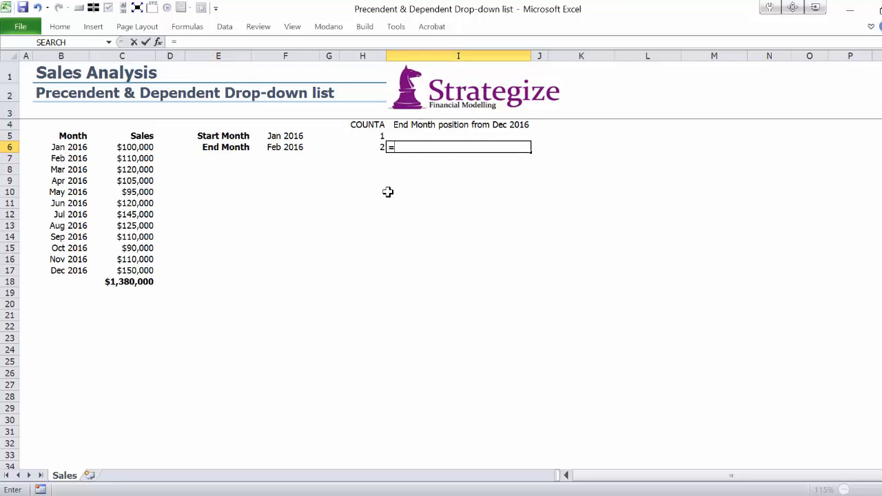
text(COUN)
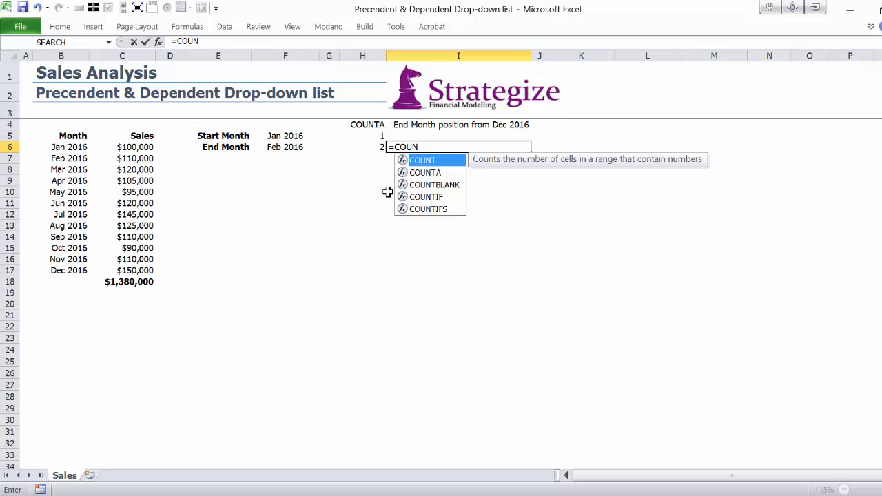
text(TA()
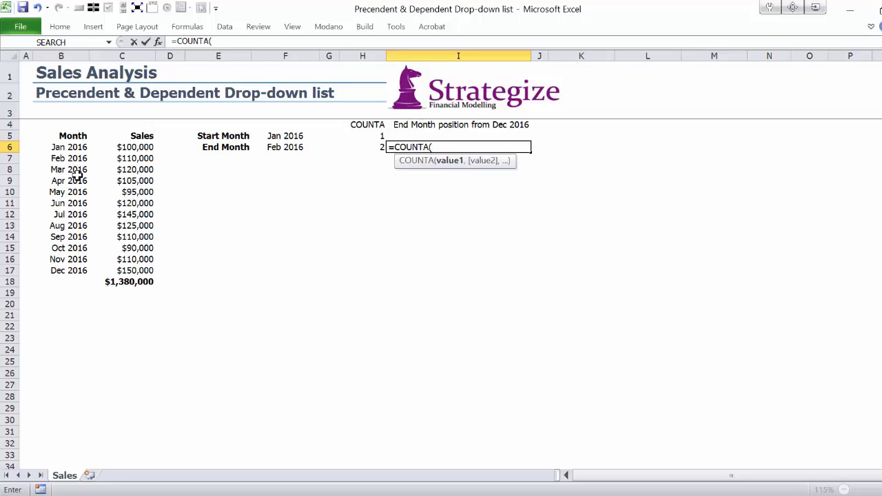
click(71, 147)
key(ctrl+shift+Down)
key(F4)
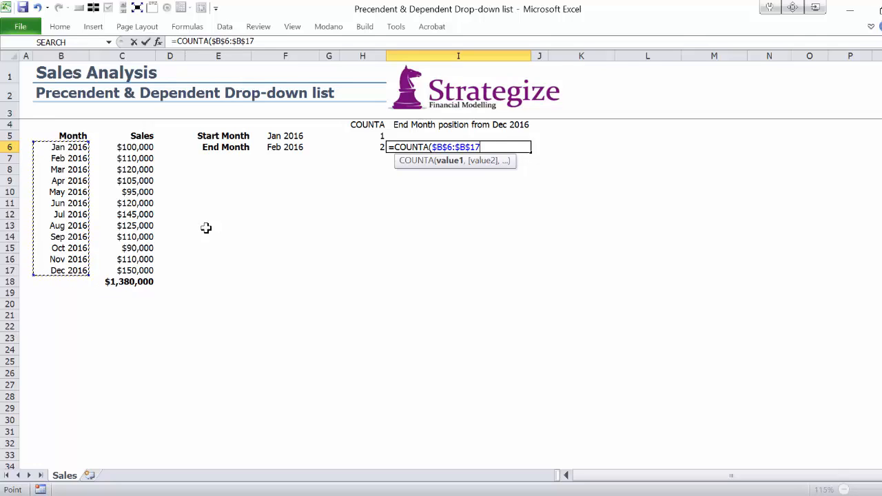
text())
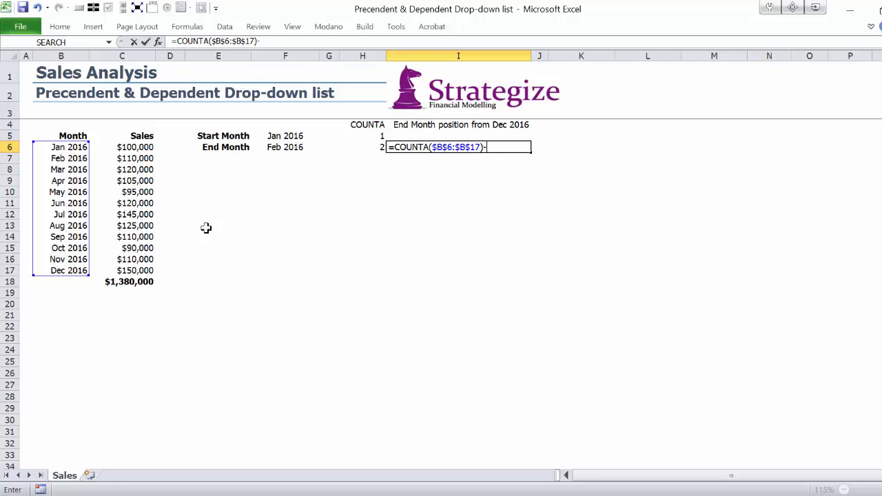
Subtract an IFERROR-wrapped MATCH in the I6 formula that looks up F6 in $B$6:$B$17.
text(-iferror)
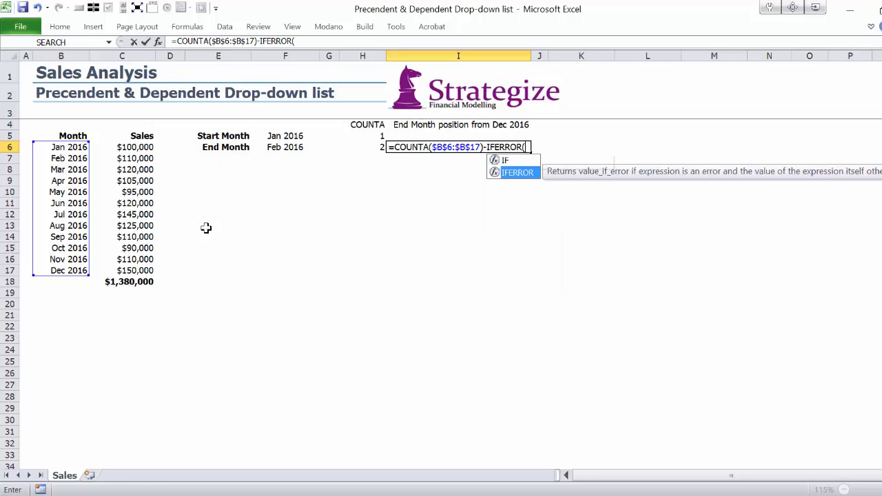
key(Tab)
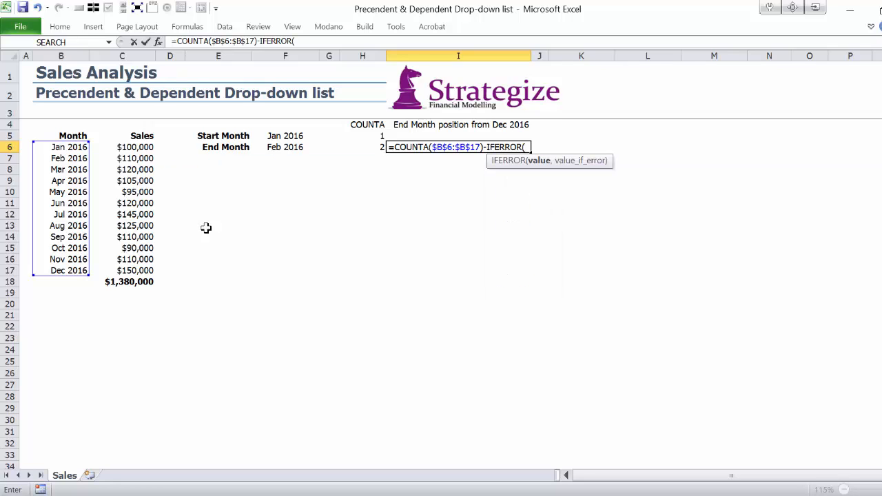
text(mat)
key(Tab)
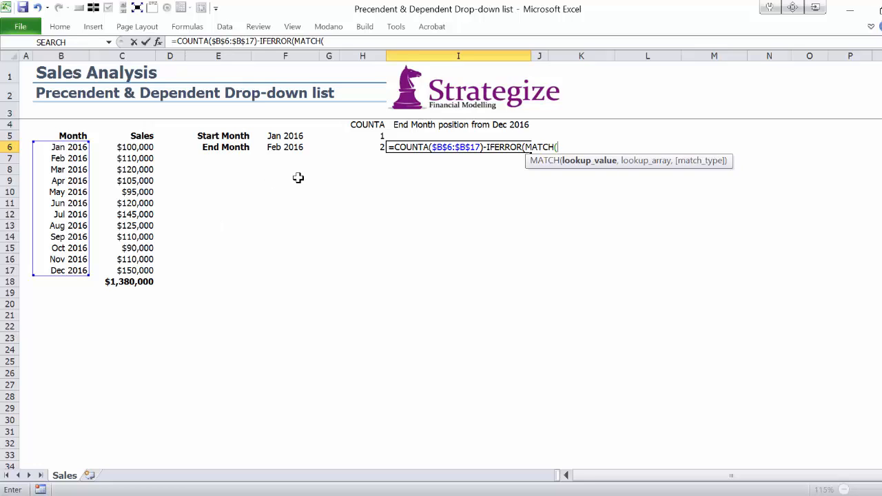
click(285, 147)
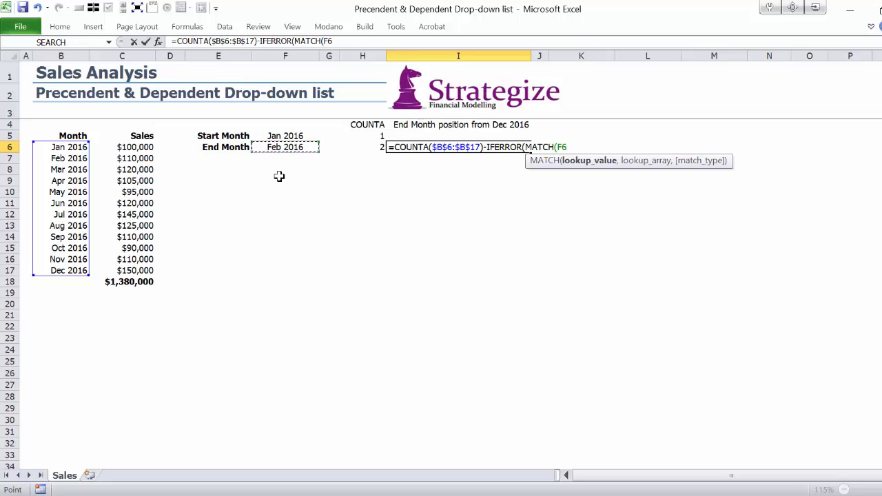
text(,)
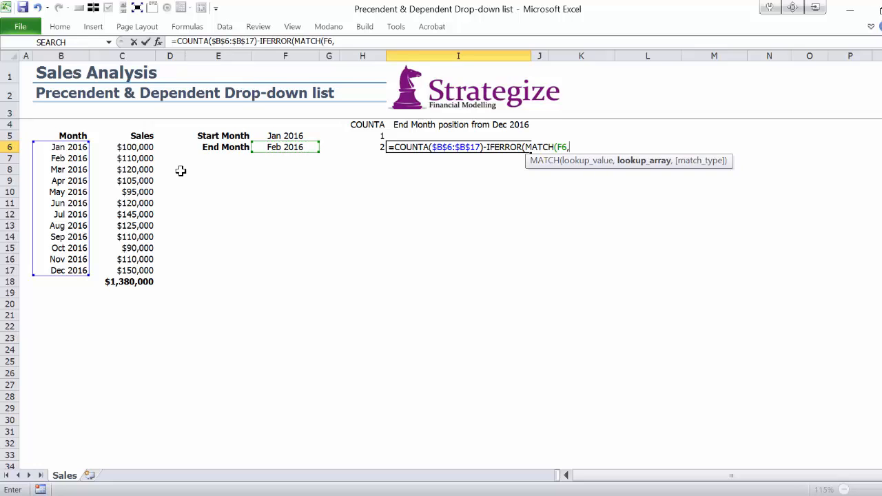
click(70, 147)
key(ctrl+shift+Down)
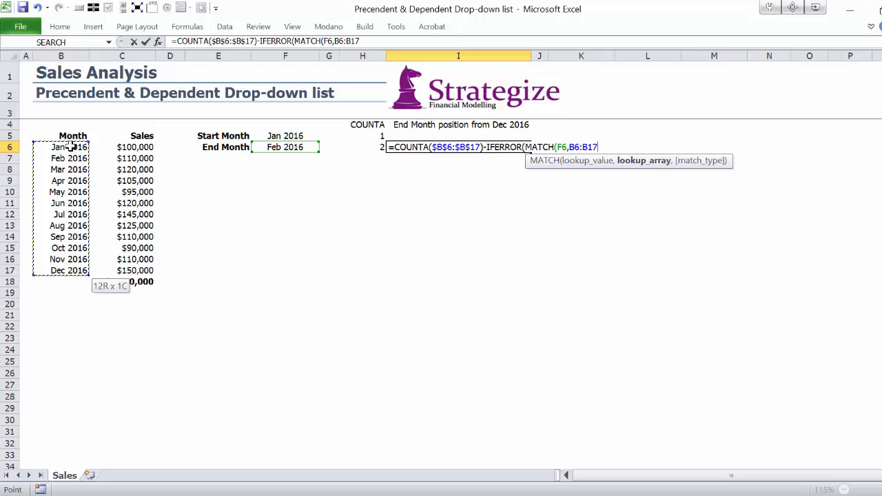
key(F4)
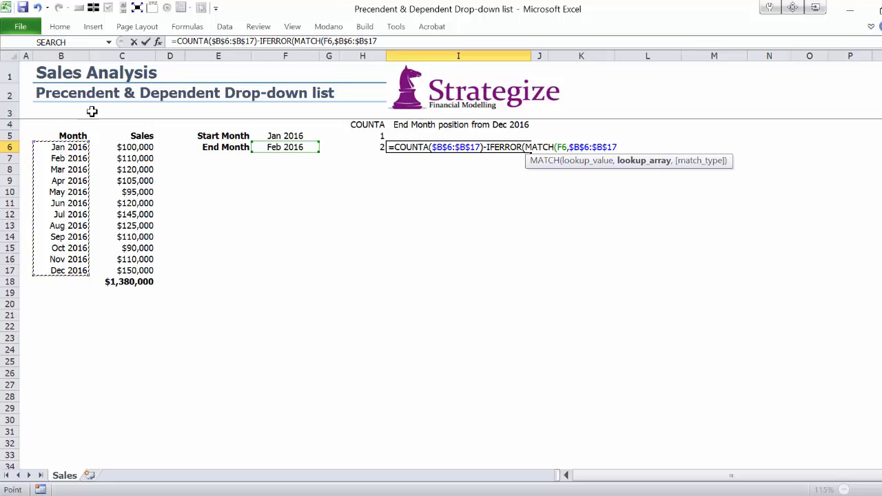
Complete the I6 formula with match type 0 and error value 0, giving =COUNTA($B$6:$B$17)-IFERROR(MATCH(F6,$B$6:$B$17,0),0).
click(381, 41)
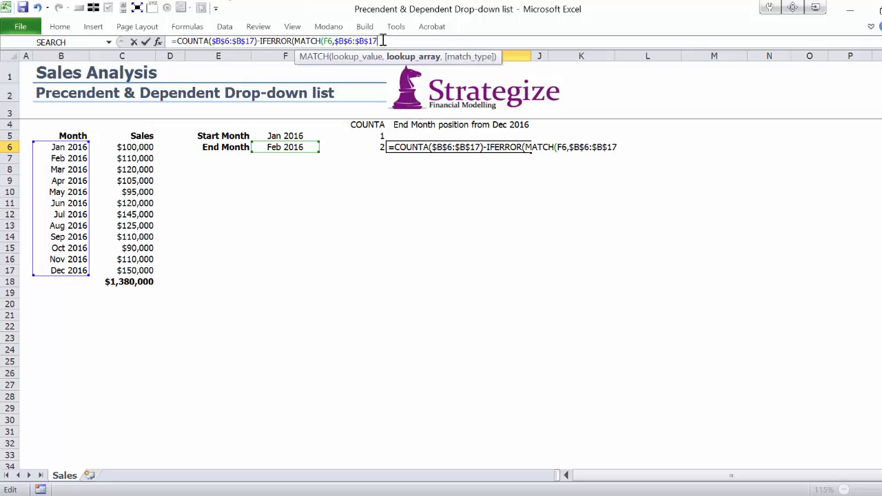
text(,)
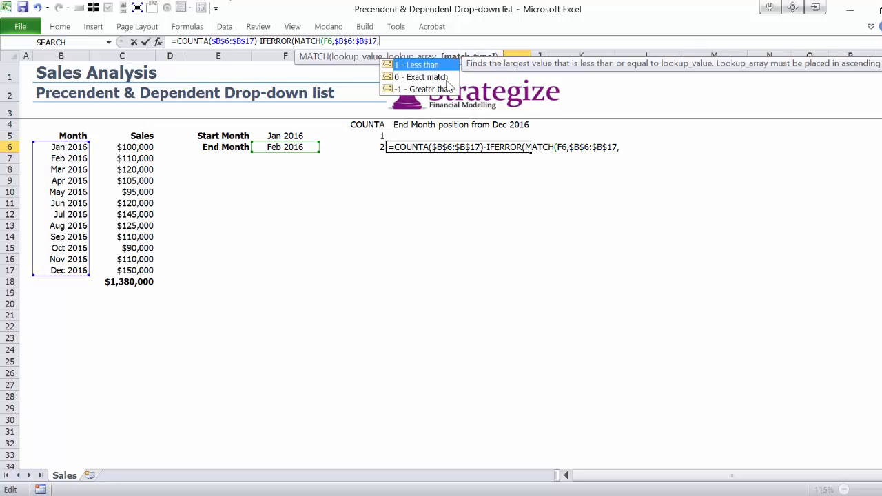
click(446, 79)
double_click(446, 78)
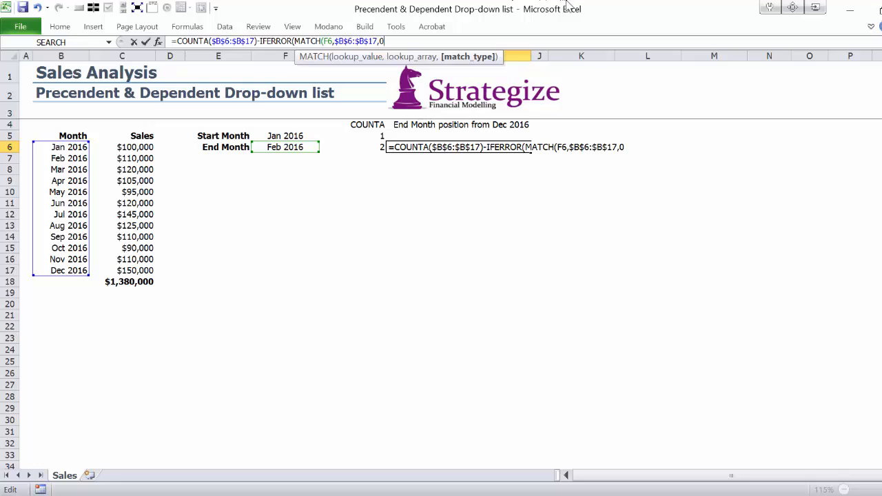
text())
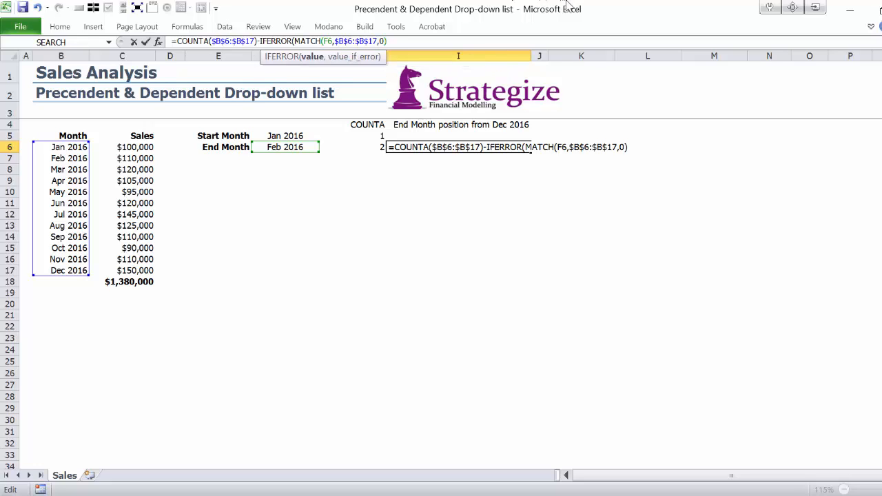
text(,0)
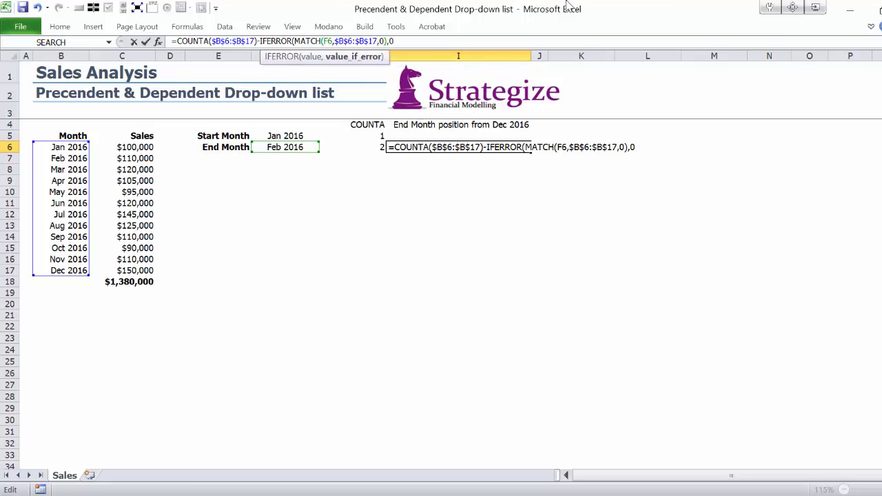
text())
key(Return)
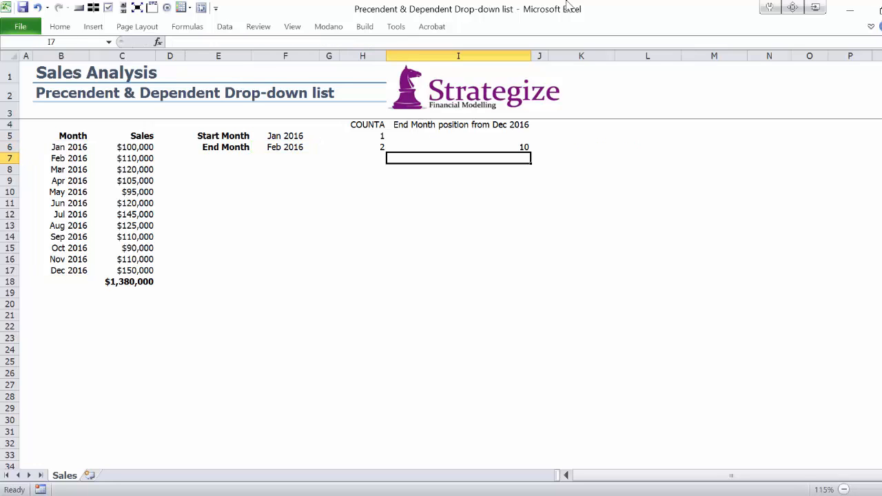
Check the I6 result against months B7:B16, and compare H5:H6 with the start and end months in F5:F6.
key(Up)
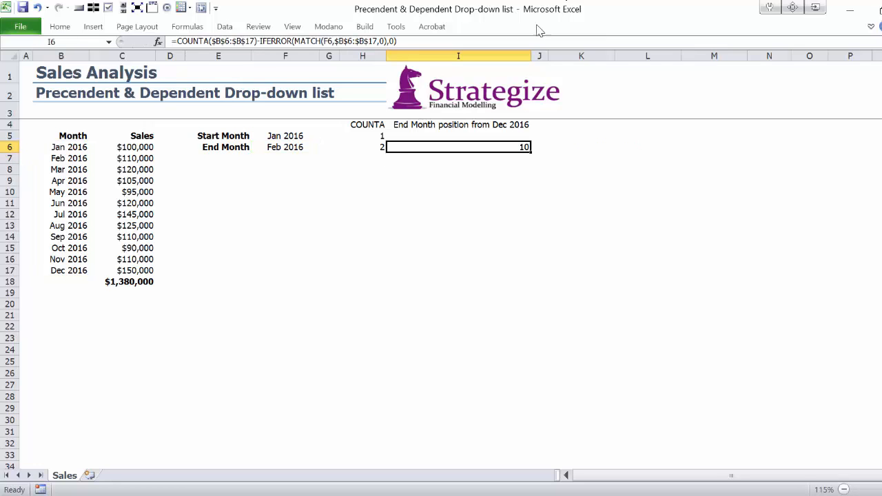
click(273, 146)
click(417, 147)
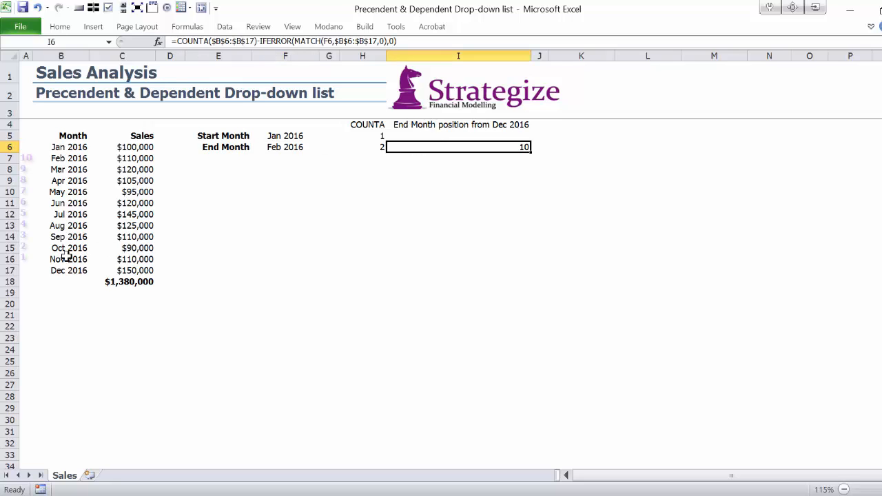
drag(59, 259, 42, 171)
drag(41, 169, 38, 162)
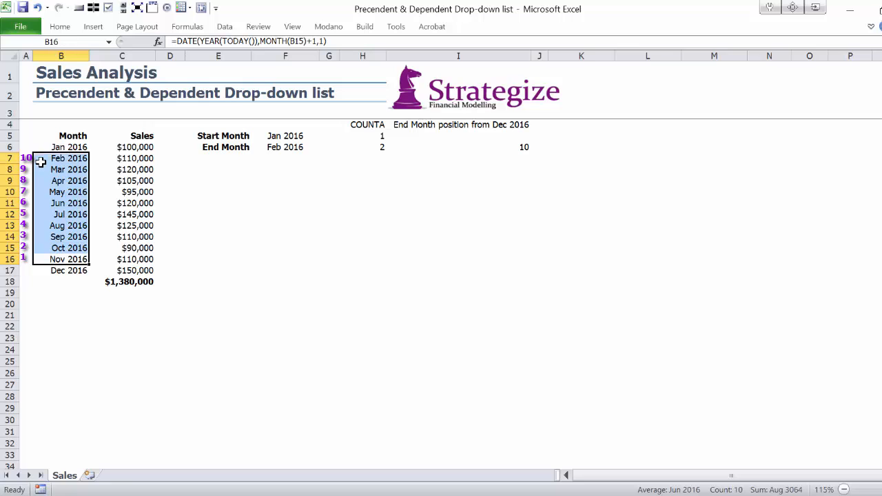
click(414, 146)
drag(350, 135, 350, 150)
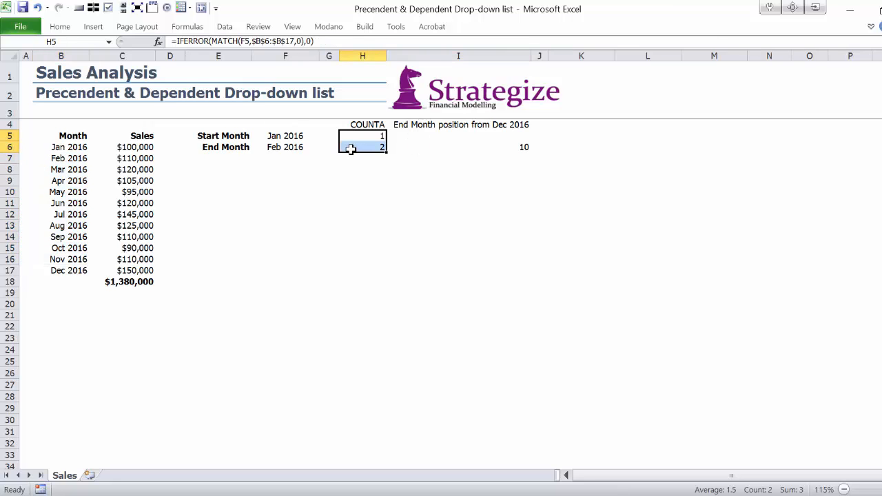
drag(295, 136, 291, 144)
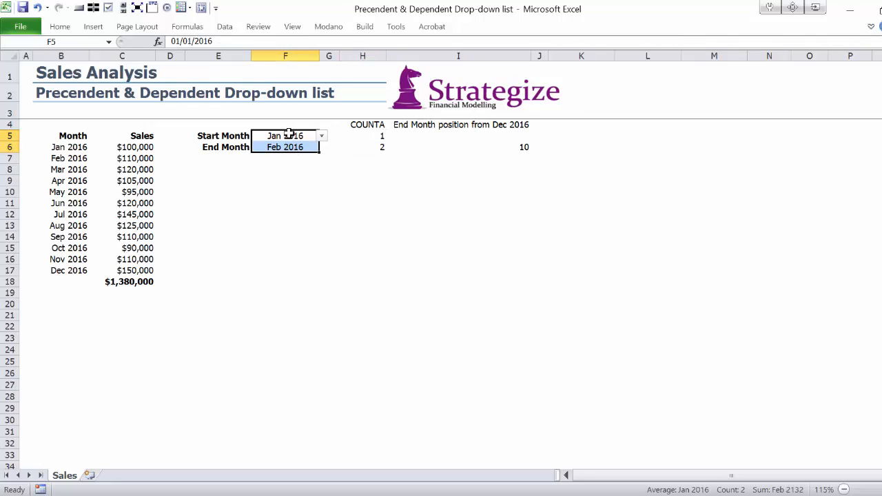
click(288, 137)
click(273, 147)
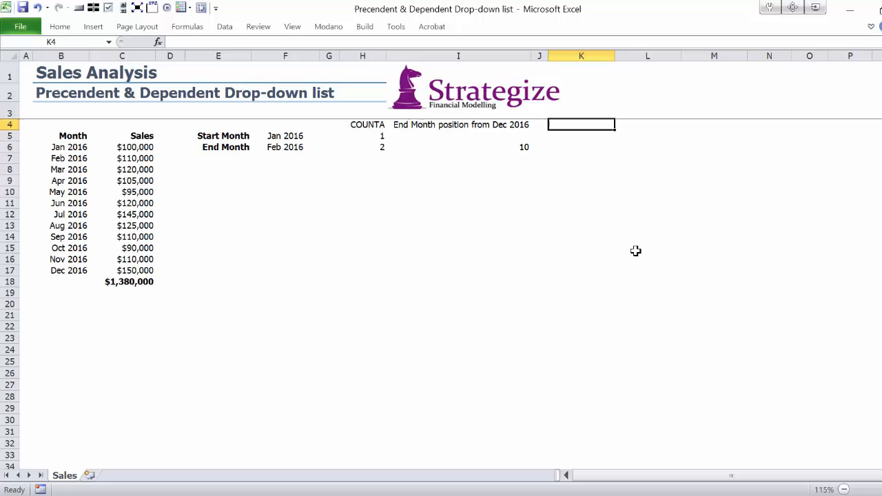
Enter the heading "DEFINED NAME" in cell K4.
text(DEF)
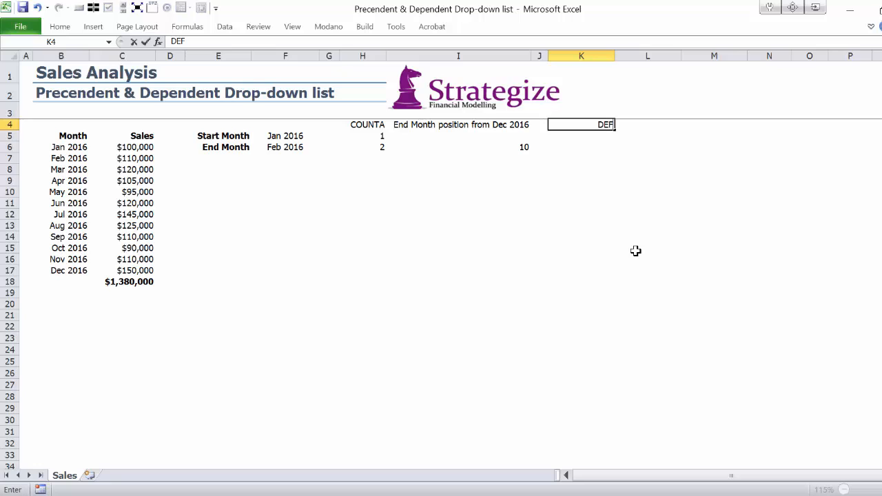
text(INED NAME)
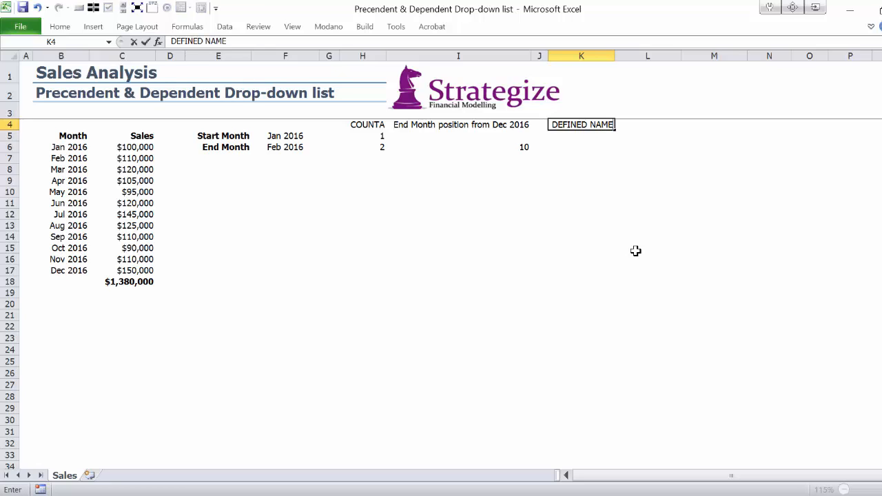
key(Return)
key(Return)
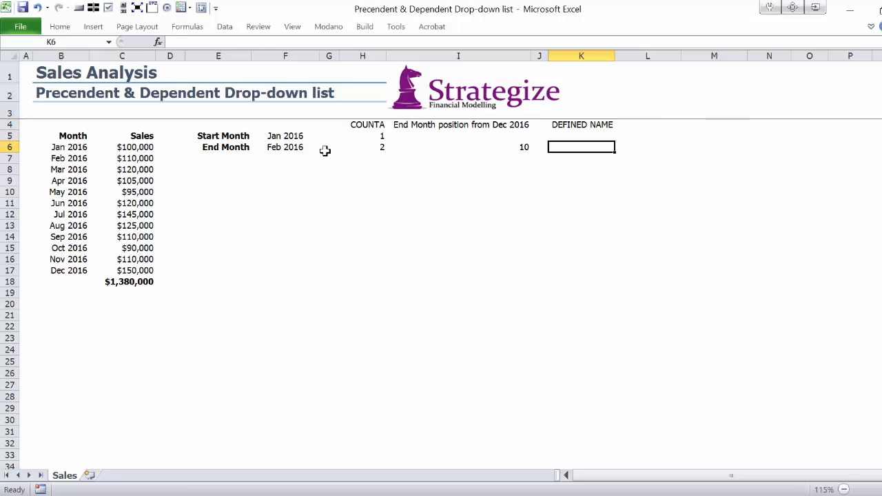
Start an OFFSET formula in K6 with reference $B$6, row offset $H$5 and column offset 0.
text(=)
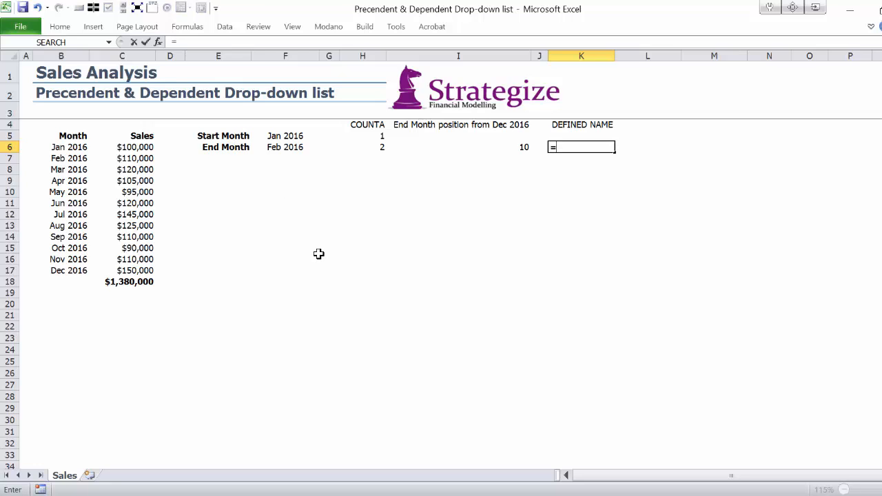
text(OFFSET()
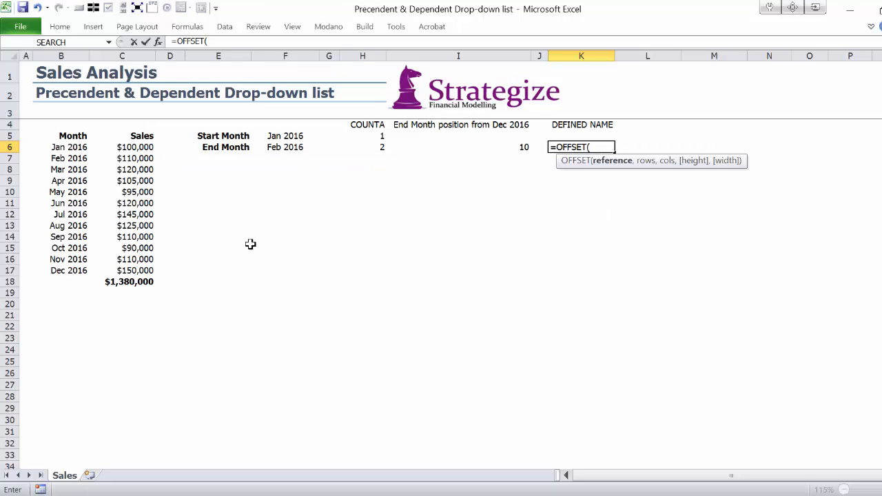
click(69, 147)
key(F4)
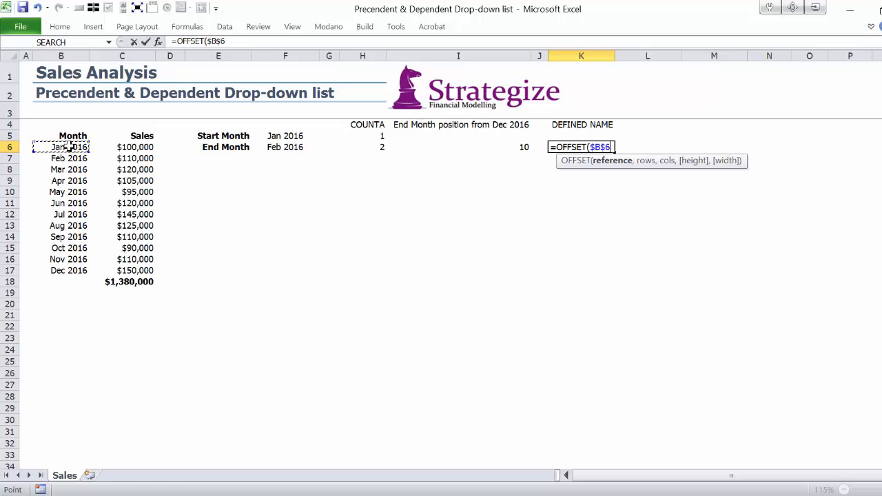
click(232, 41)
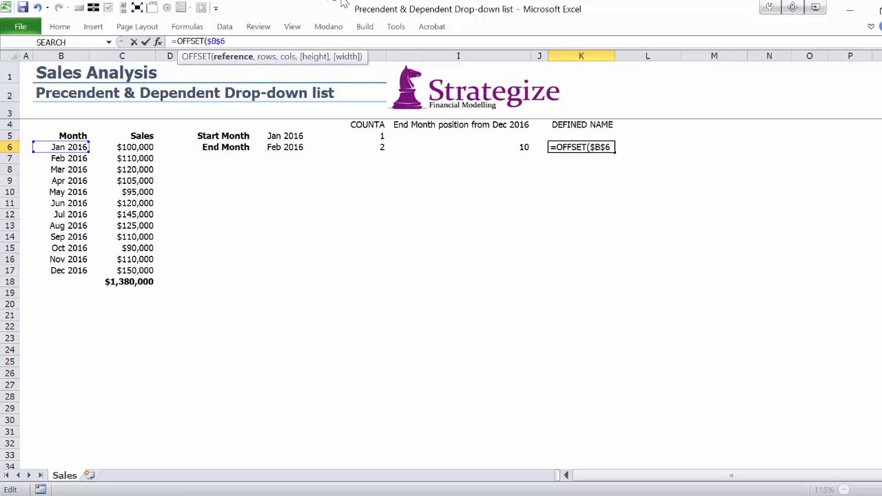
text(,)
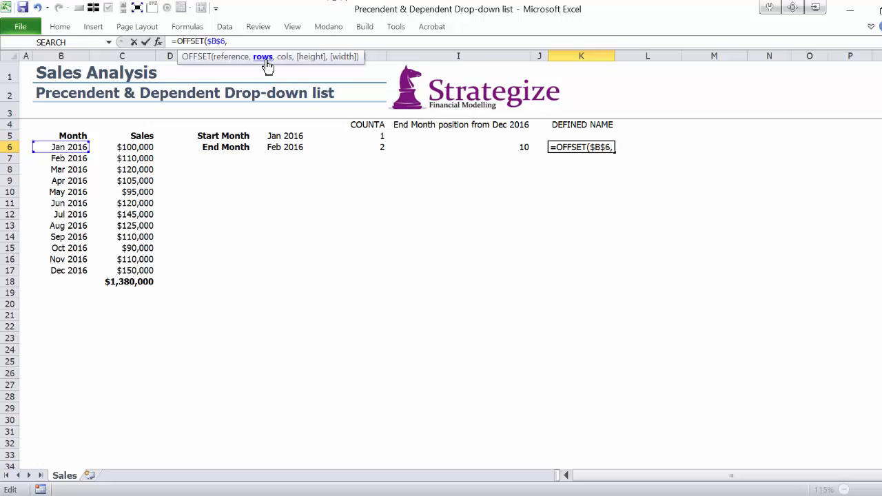
click(363, 136)
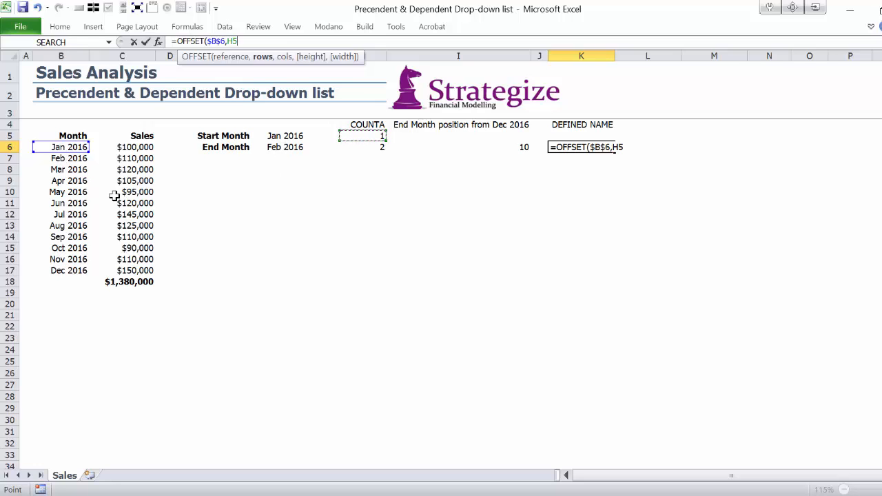
key(F4)
text(,)
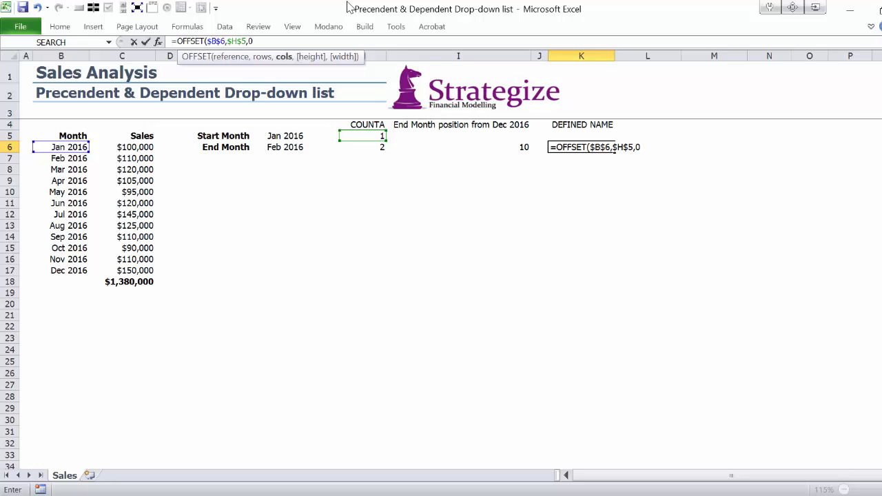
text(0,)
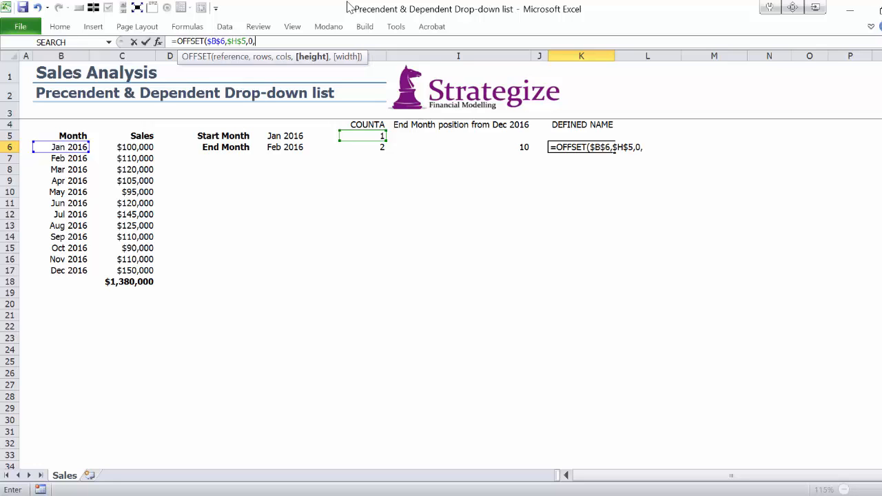
Add COUNTA($B$6:$B$17) as the height argument of the K6 OFFSET formula.
text(COUNT)
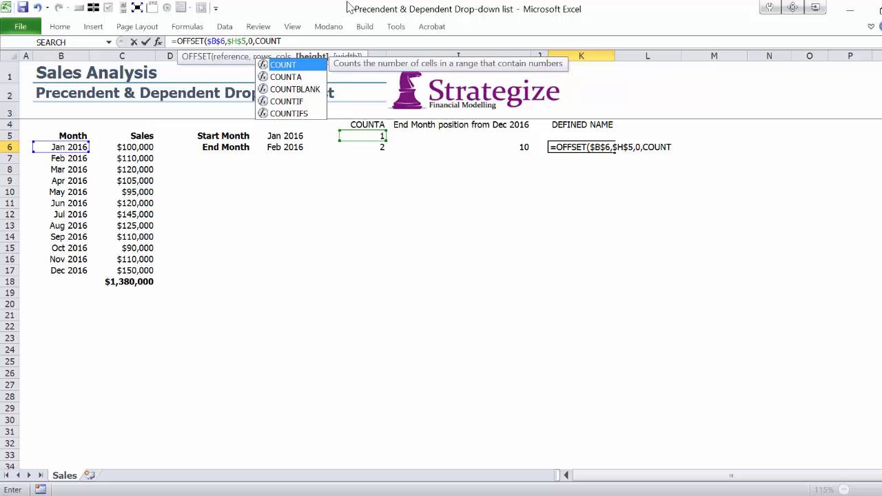
key(Down)
key(Tab)
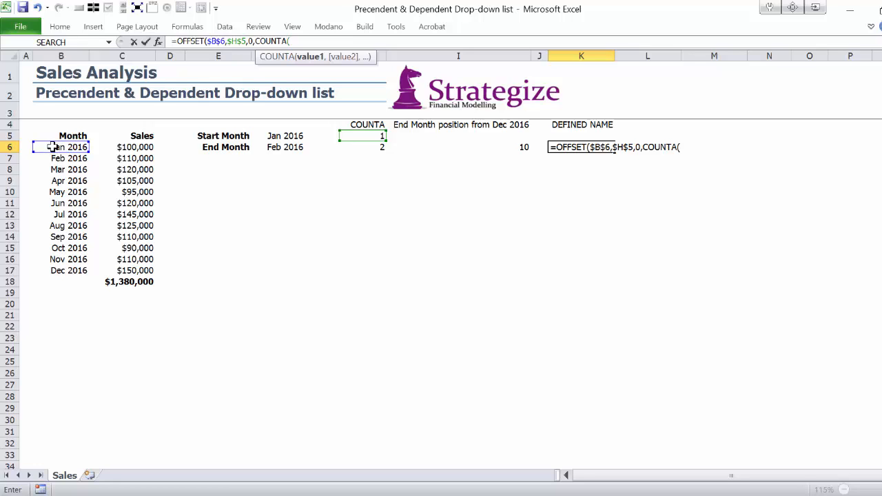
drag(53, 146, 57, 271)
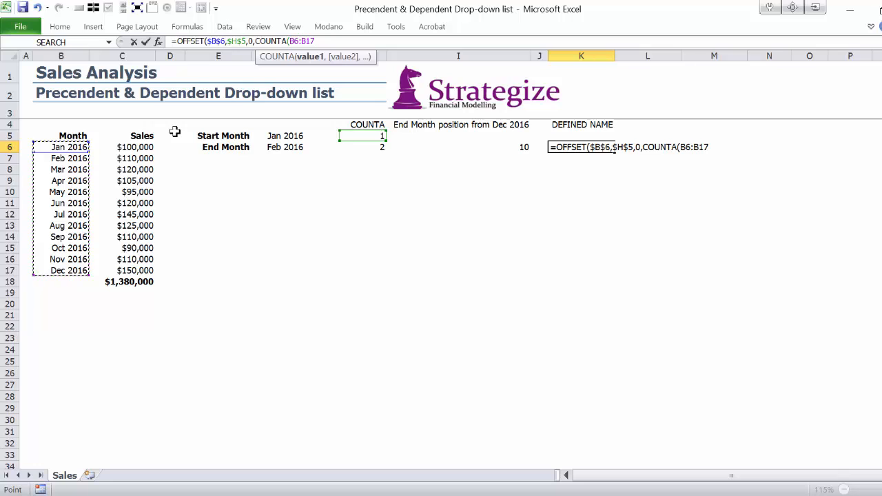
key(F4)
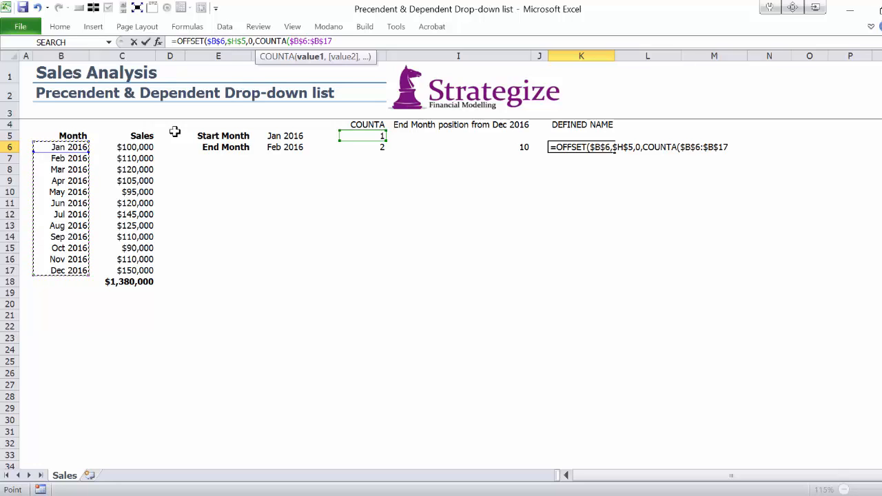
text())
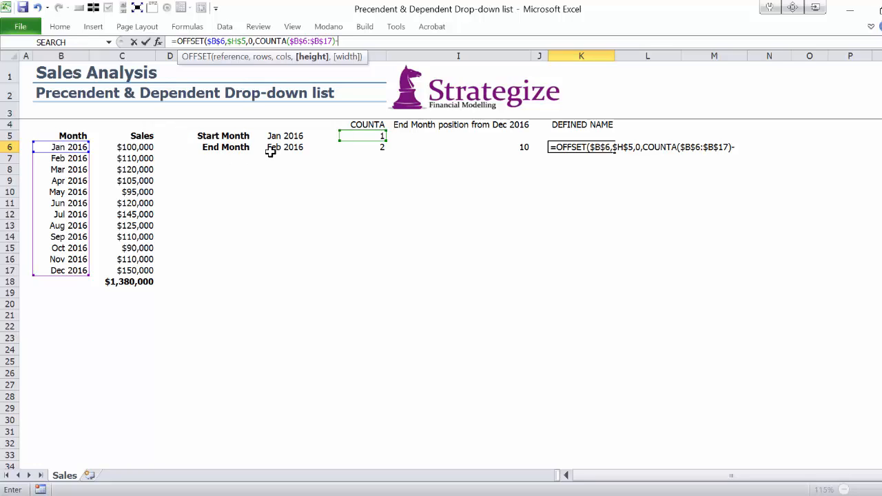
Subtract $H$5 from the COUNTA height and complete K6 as =OFFSET($B$6,$H$5,0,COUNTA($B$6:$B$17)-$H$5).
text(-)
click(356, 133)
key(F5)
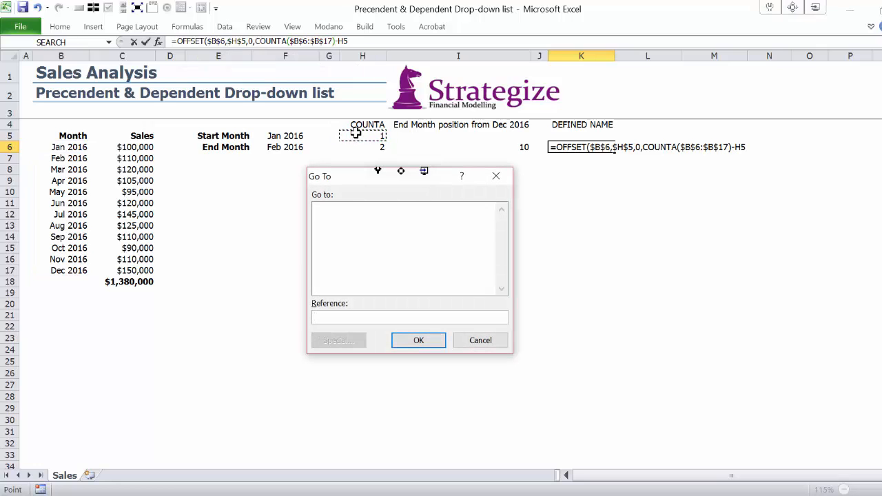
click(482, 341)
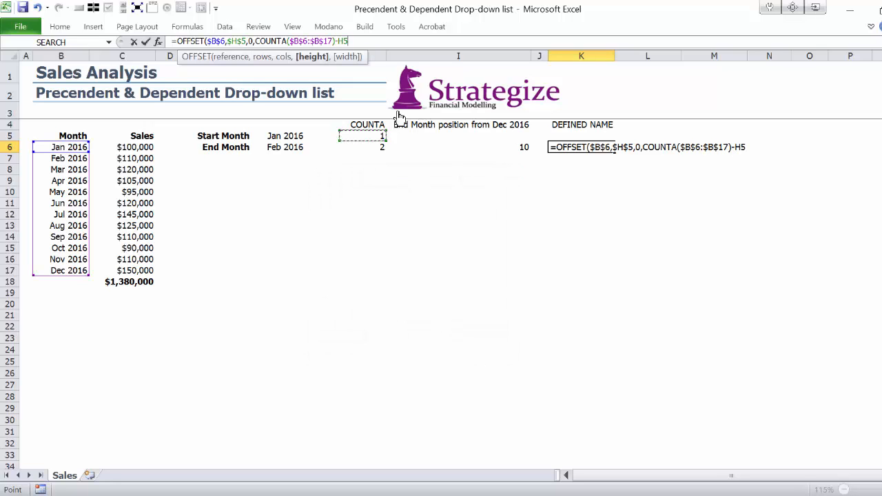
key(F4)
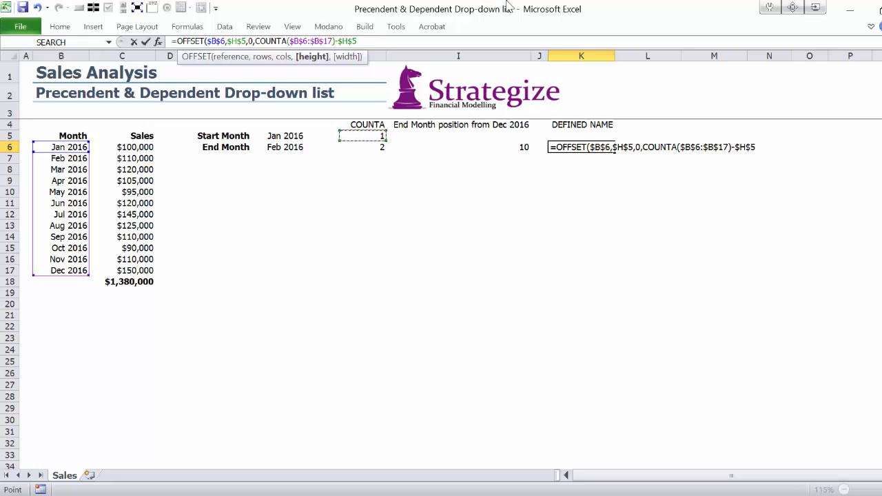
text())
key(Return)
key(Up)
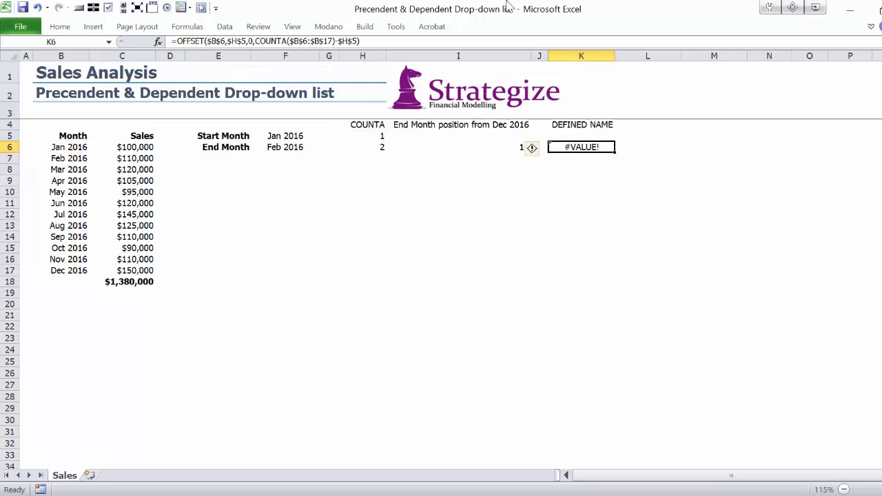
Copy the full OFFSET formula text from K6, leaving the cell unedited.
click(173, 41)
drag(173, 41, 176, 73)
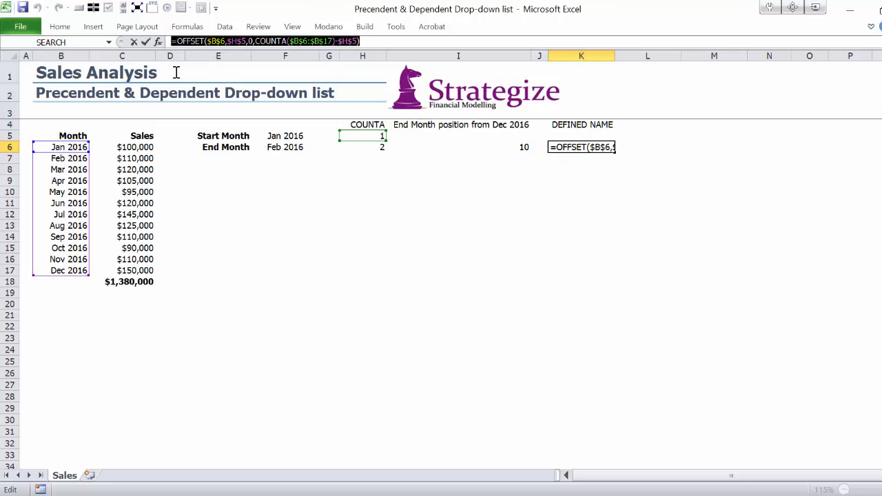
key(Escape)
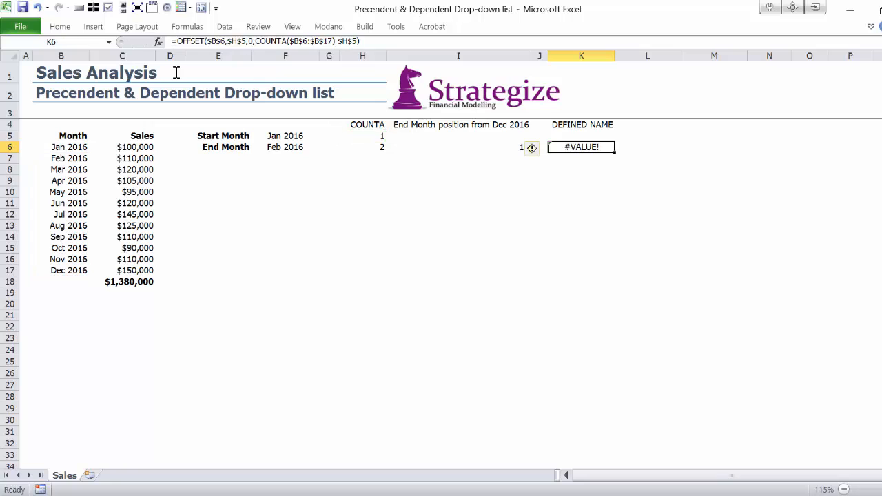
With End Month cell F6 selected, start a new defined name called endMonth with Workbook scope.
click(278, 147)
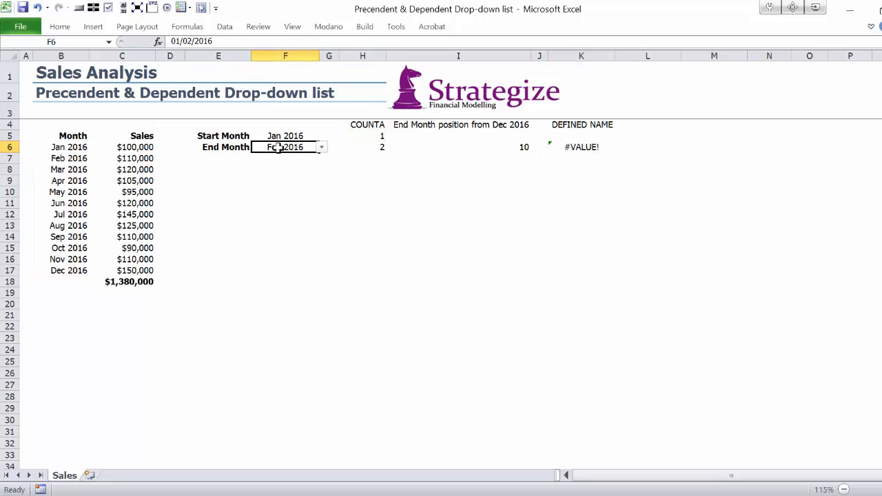
click(183, 29)
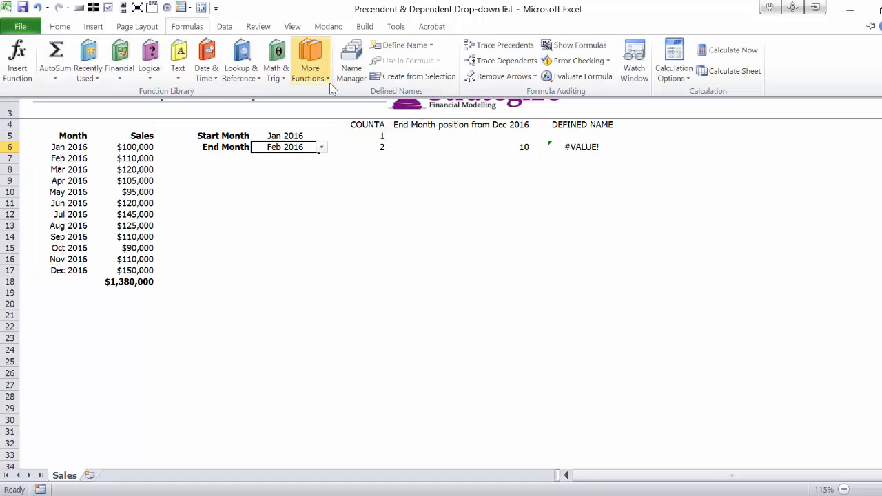
click(351, 66)
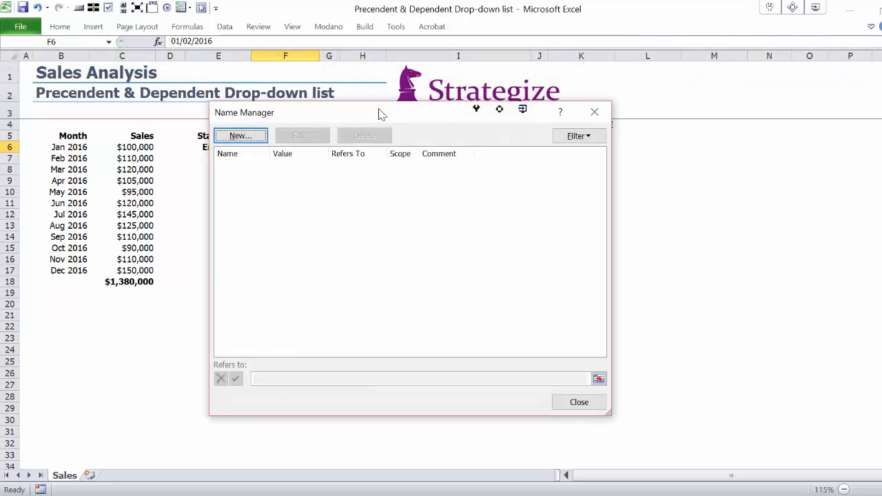
drag(377, 113, 372, 172)
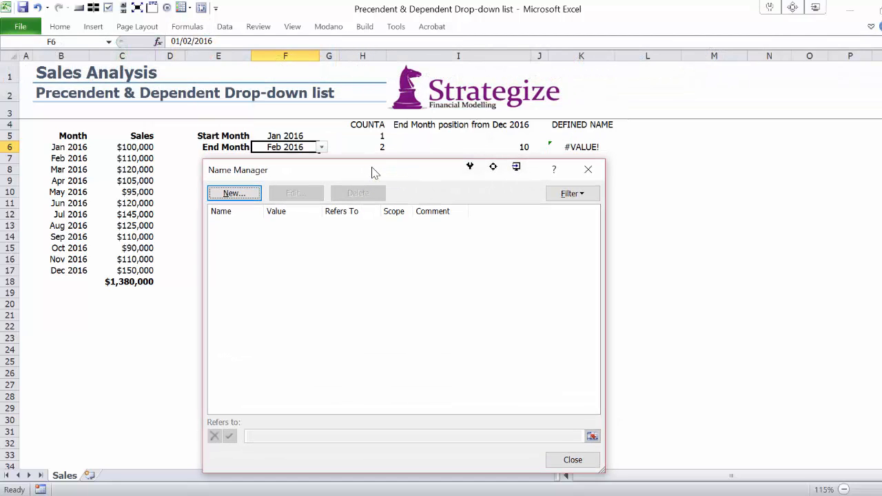
click(233, 192)
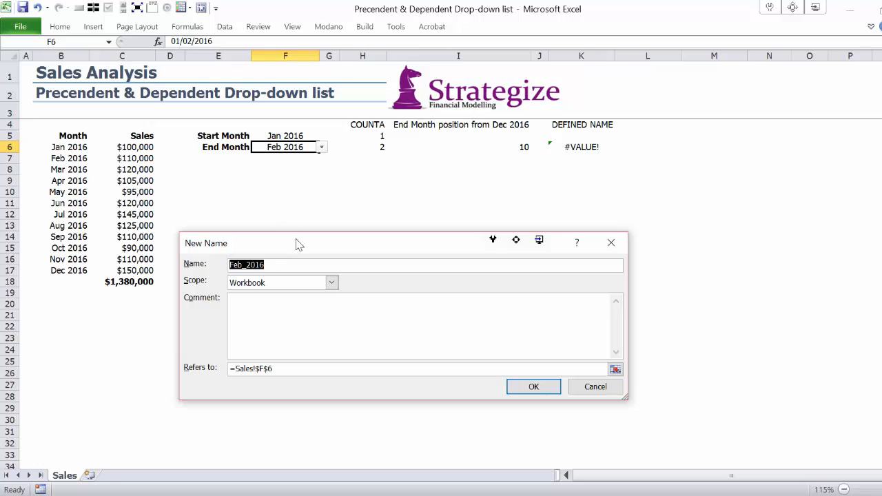
text(endMonth)
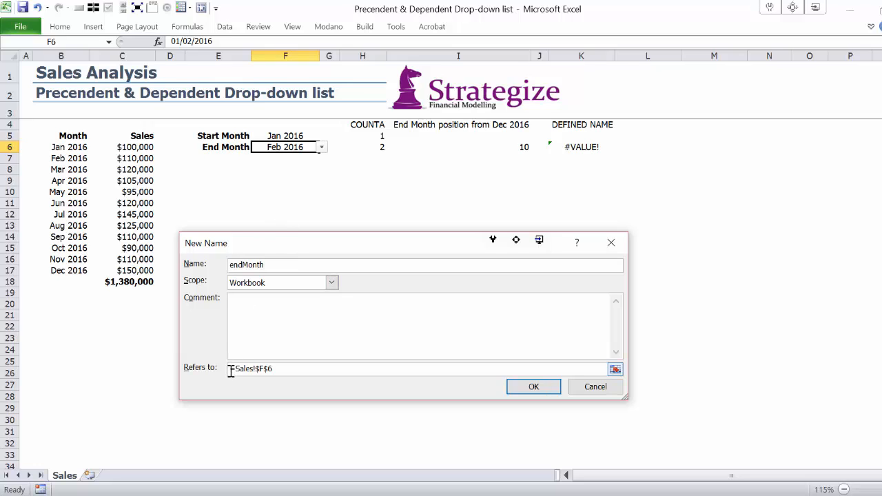
Make endMonth refer to the copied =OFFSET($B$6,$H$5,0,COUNTA($B$6:$B$17)-$H$5), save it and close the Name Manager.
drag(231, 368, 298, 370)
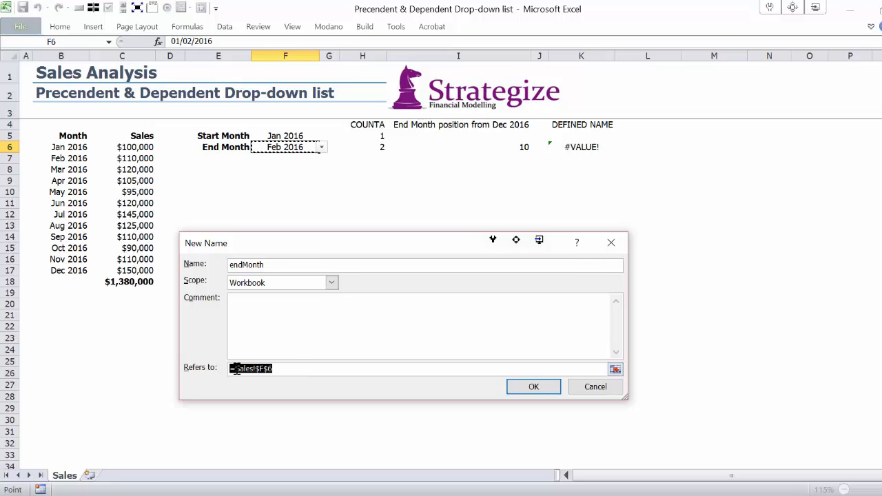
double_click(295, 369)
key(ctrl+v)
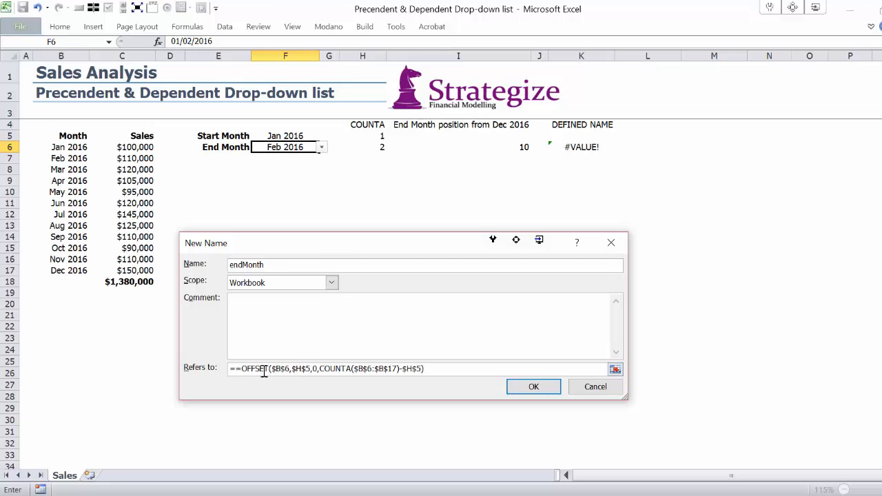
key(Home)
key(Delete)
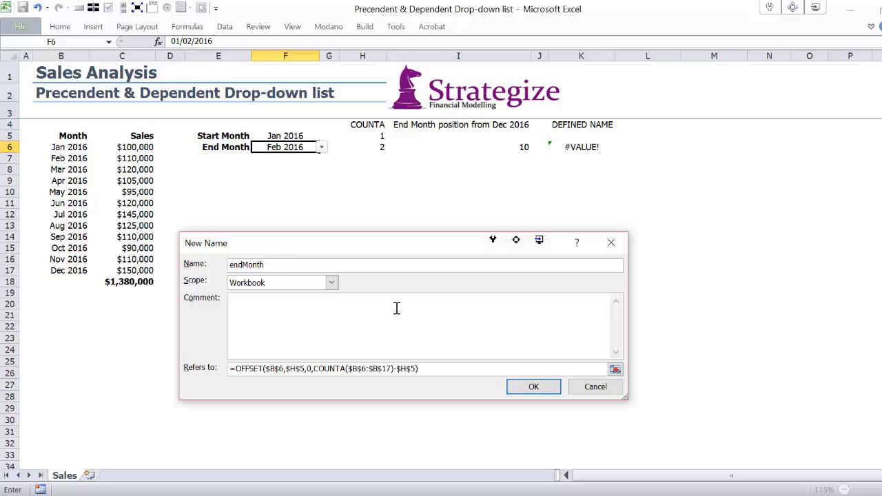
drag(356, 246, 360, 182)
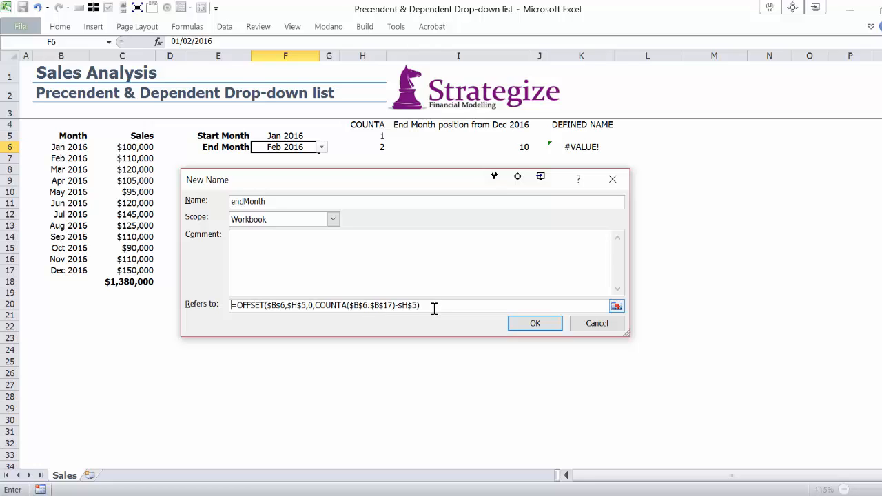
click(536, 330)
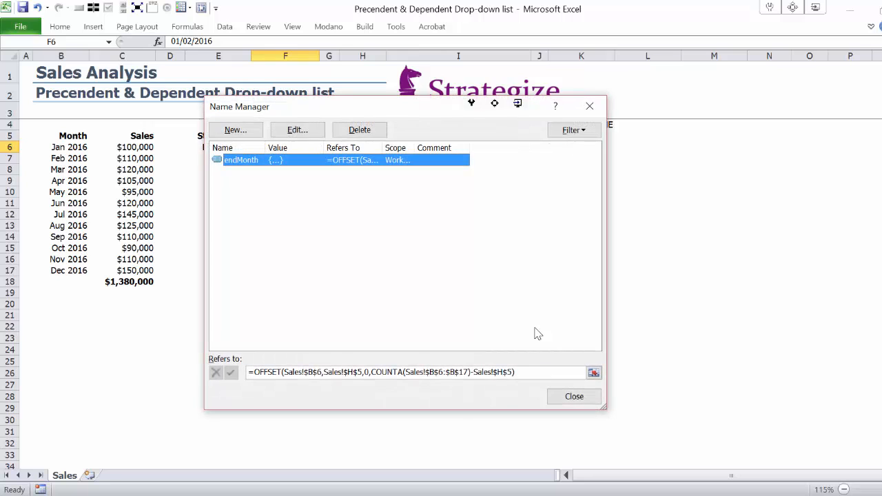
click(562, 398)
Begin an OFFSET formula in K5 with reference $B$6, 0 rows and 0 columns.
click(283, 134)
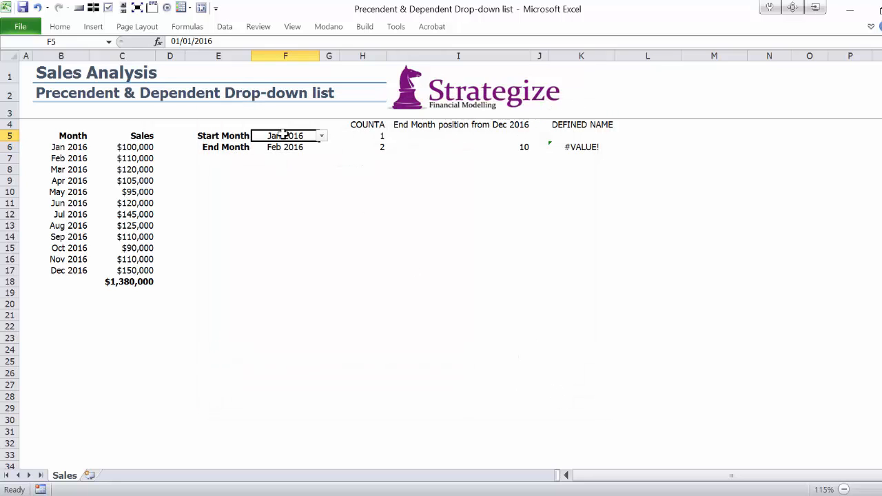
click(582, 135)
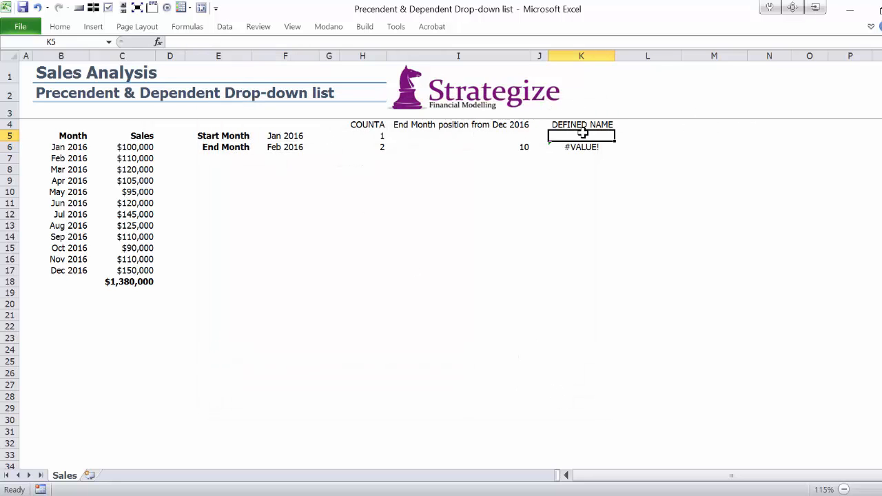
text(=off)
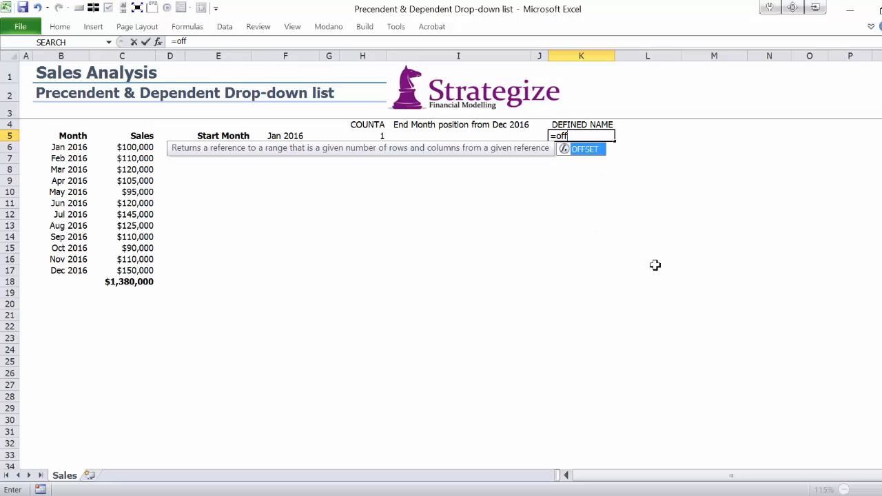
key(Tab)
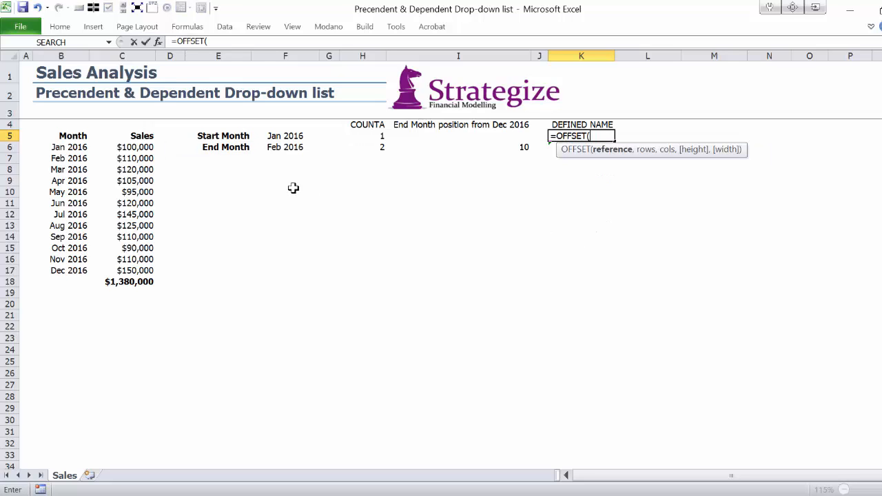
click(66, 147)
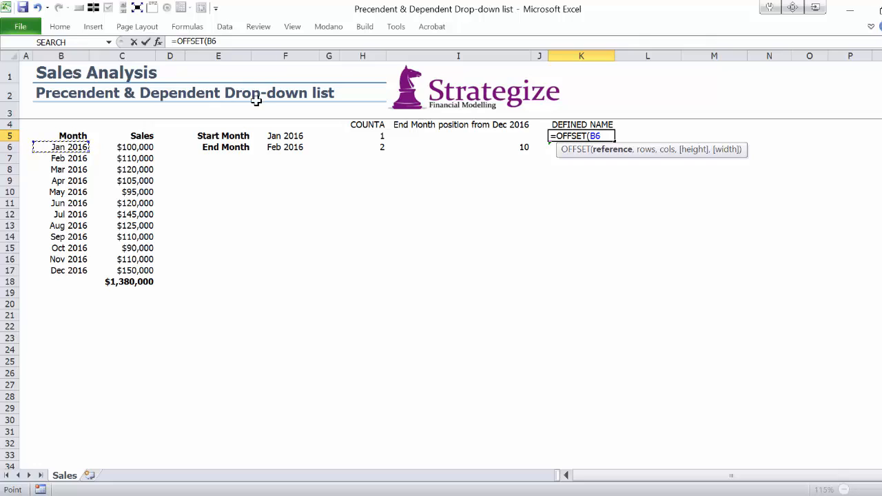
key(F4)
text(,)
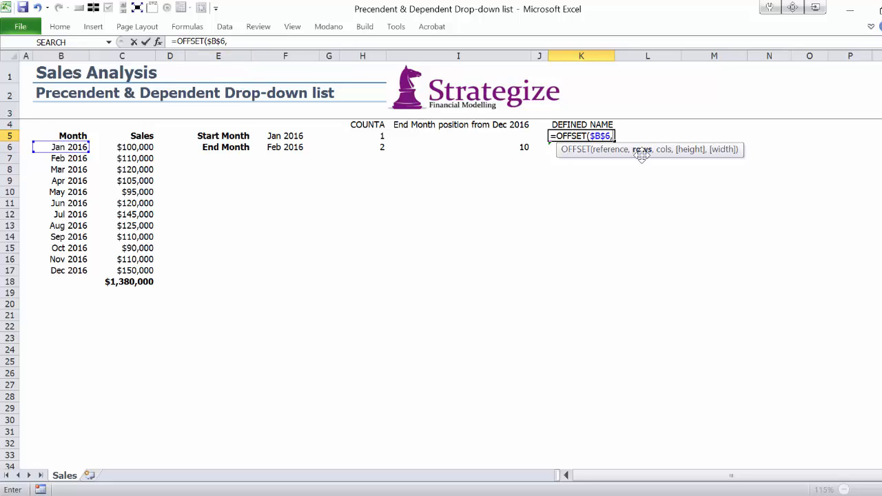
text(0,0)
click(272, 42)
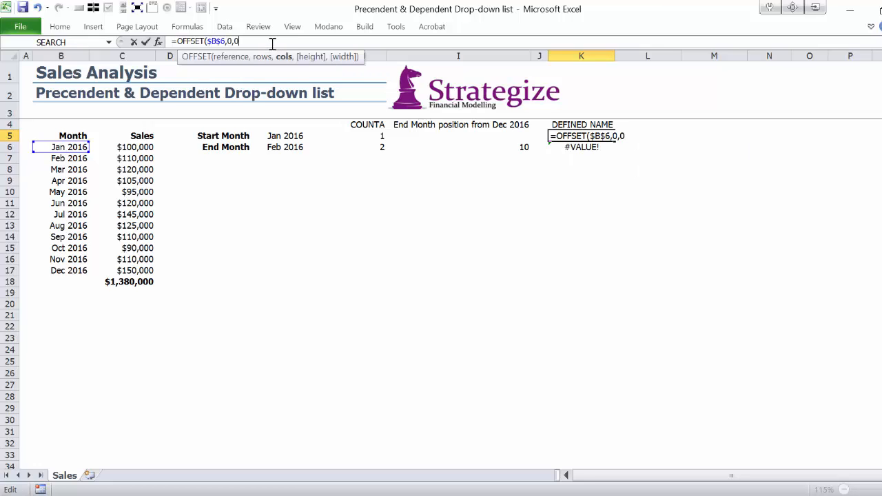
text(0,)
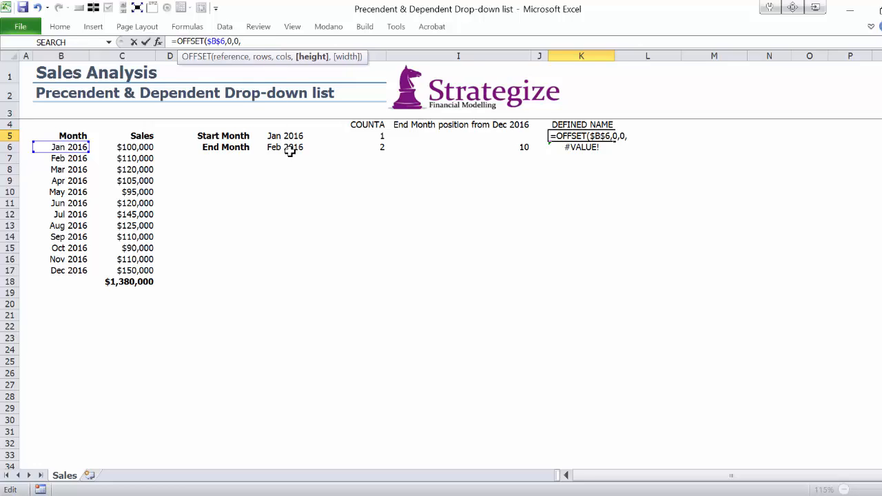
Add COUNTA of the absolute month range $B$6:$B$17 as the height argument of the K5 OFFSET formula.
text(CO)
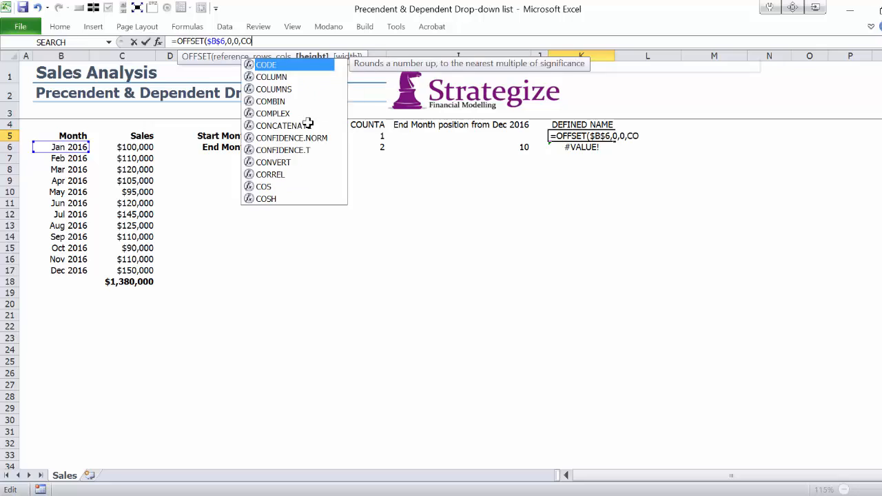
text(UN)
key(Down)
key(Tab)
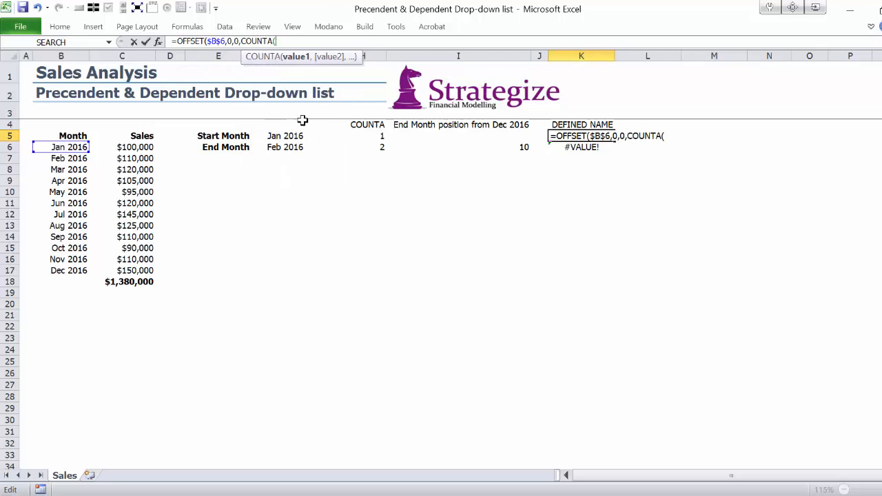
drag(51, 147, 51, 270)
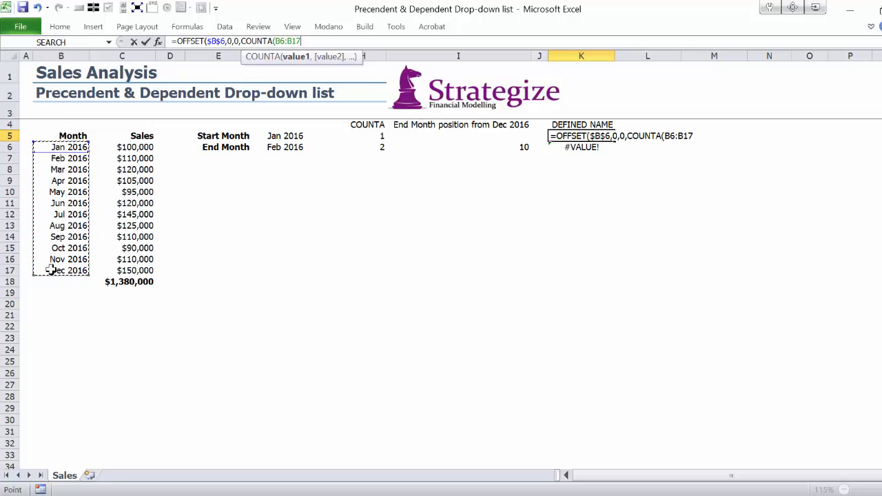
key(F4)
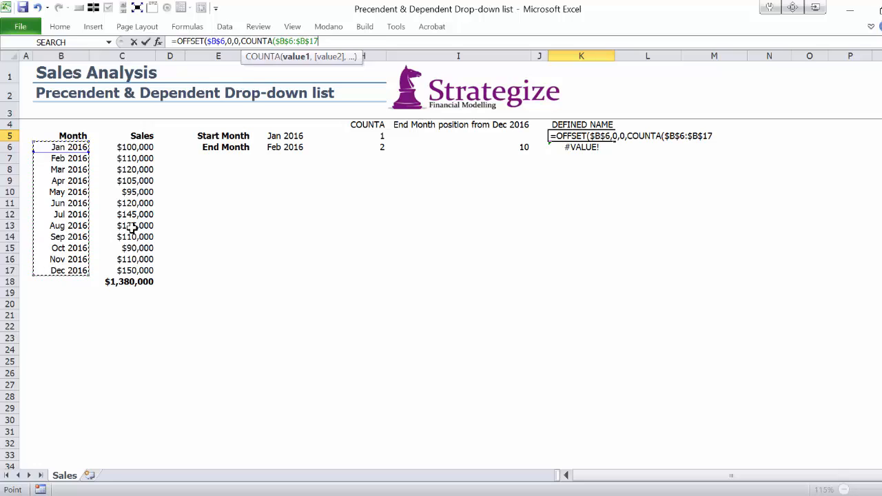
Subtract ($I$6+1) from the COUNTA height and complete K5 as =OFFSET($B$6,0,0,COUNTA($B$6:$B$17)-($I$6+1)).
text()-()
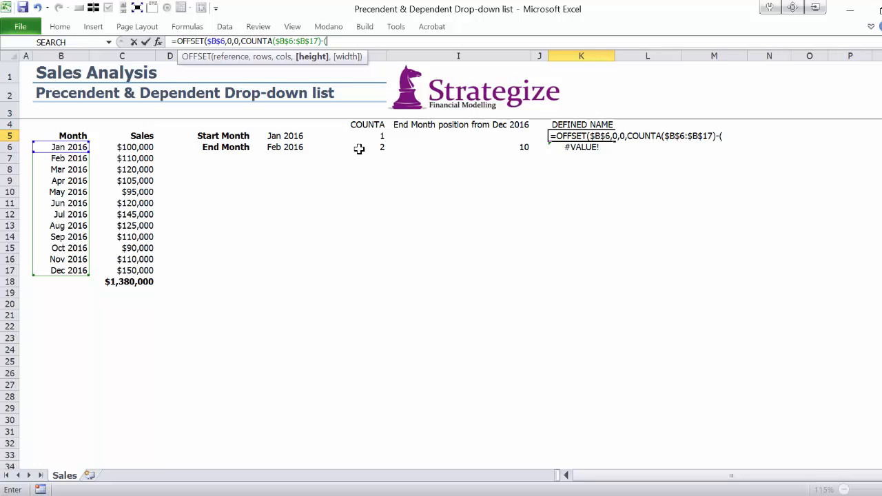
click(411, 148)
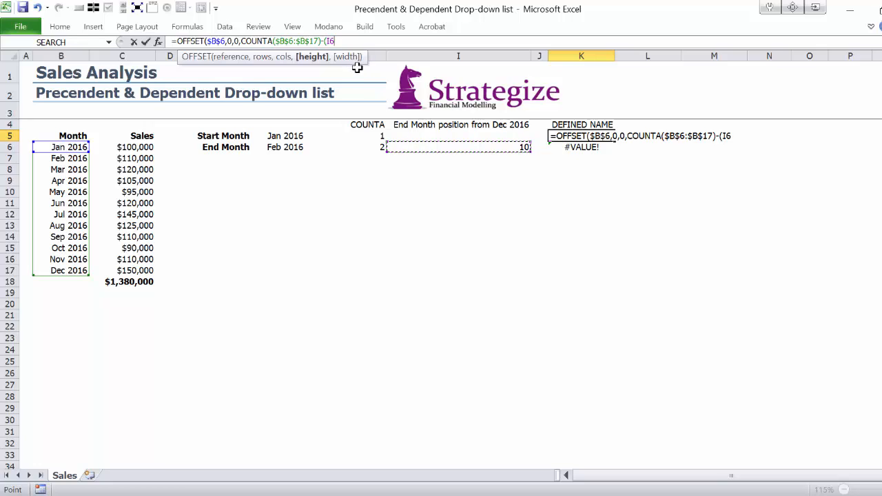
key(F4)
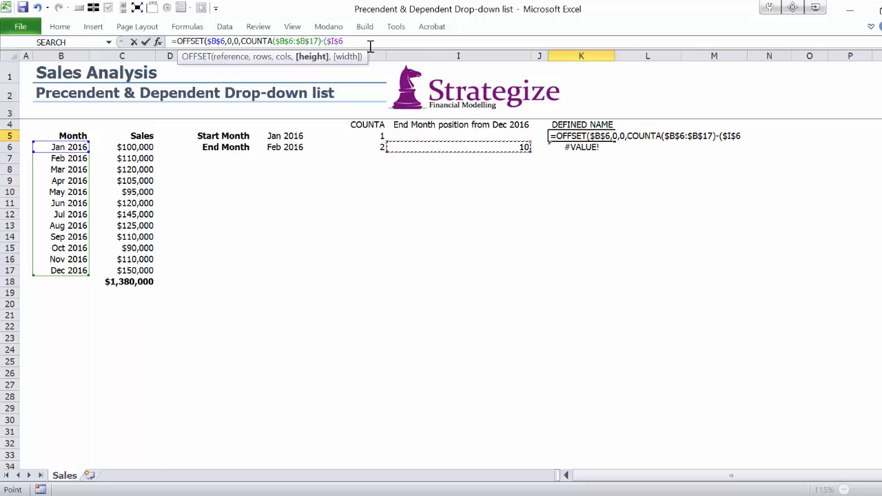
text(+1)
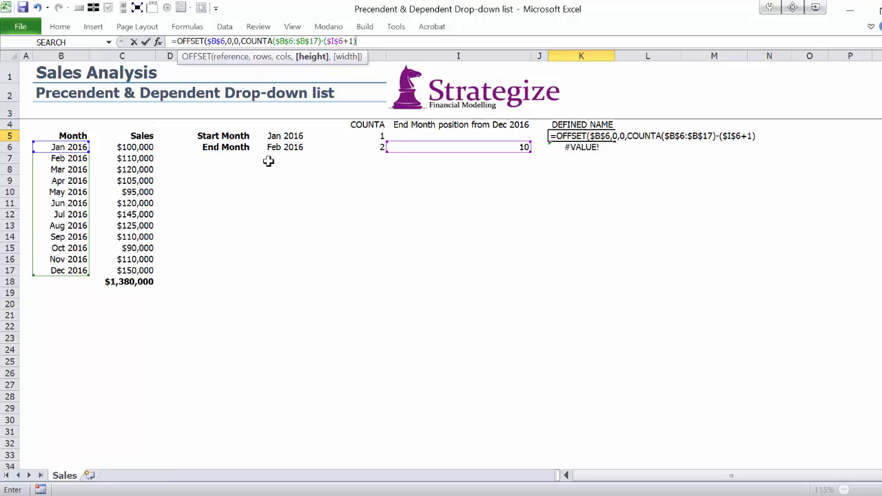
text())
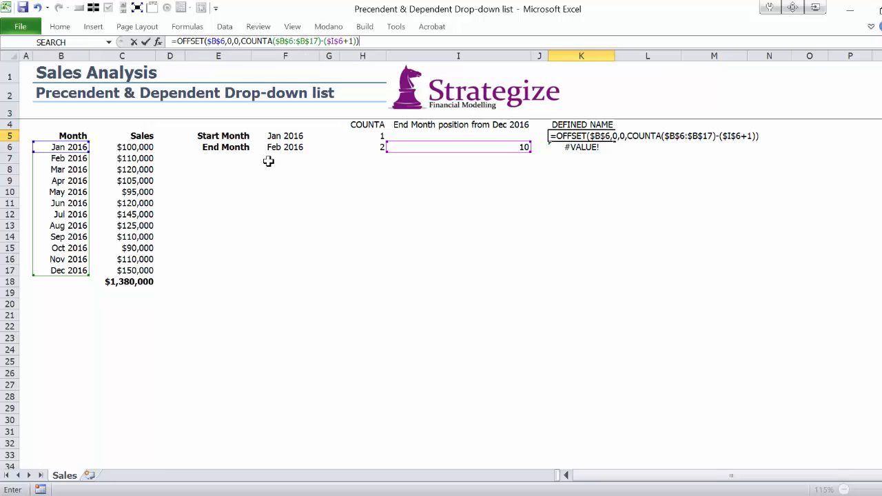
key(Return)
key(Up)
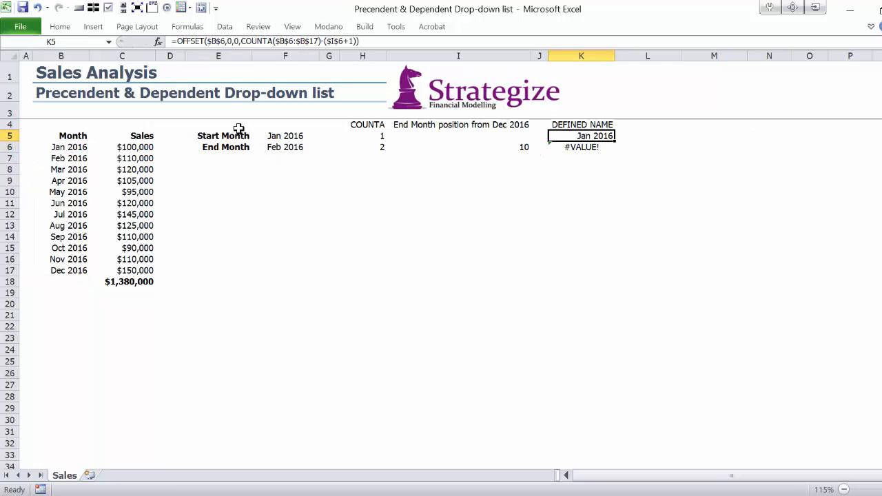
Copy the full formula text from K5 and, with Start Month cell F5 selected, start a new Workbook-scope name called startMonth.
triple_click(171, 41)
key(Escape)
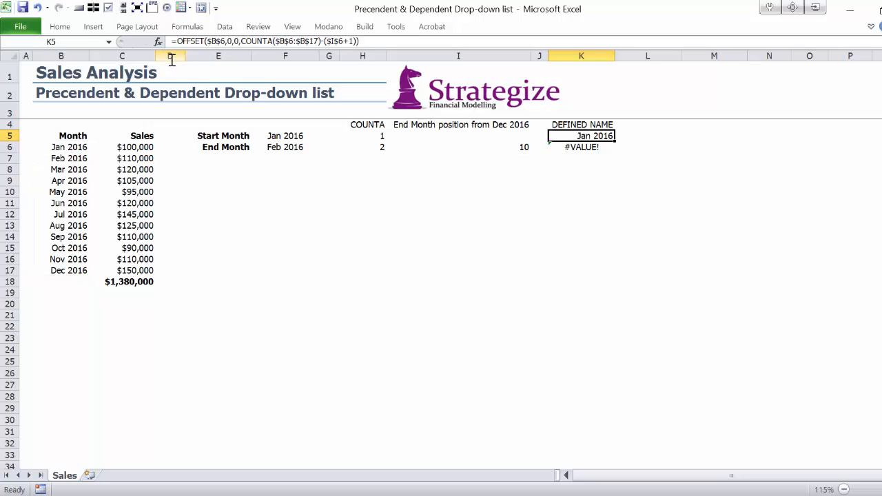
click(268, 137)
click(188, 29)
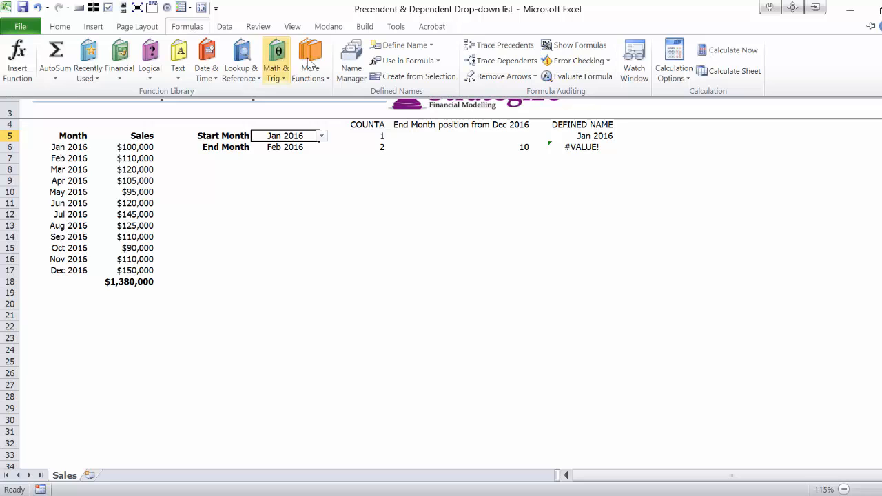
click(351, 71)
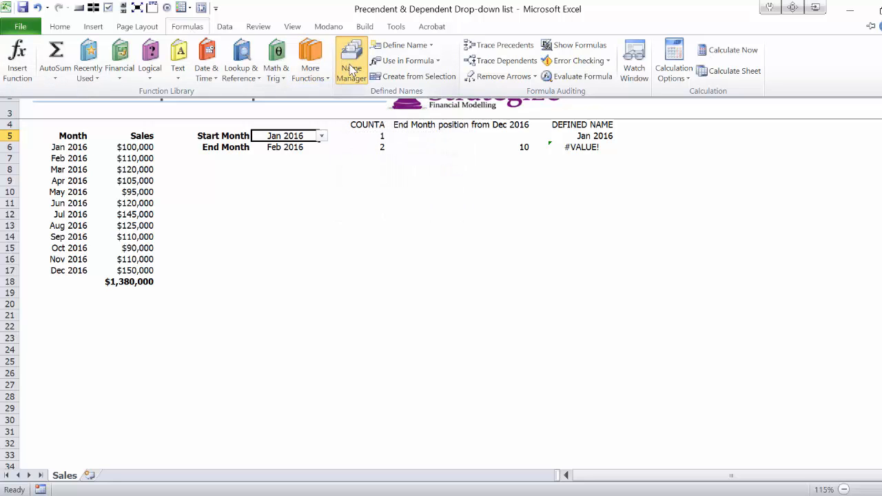
drag(352, 113, 342, 178)
click(235, 197)
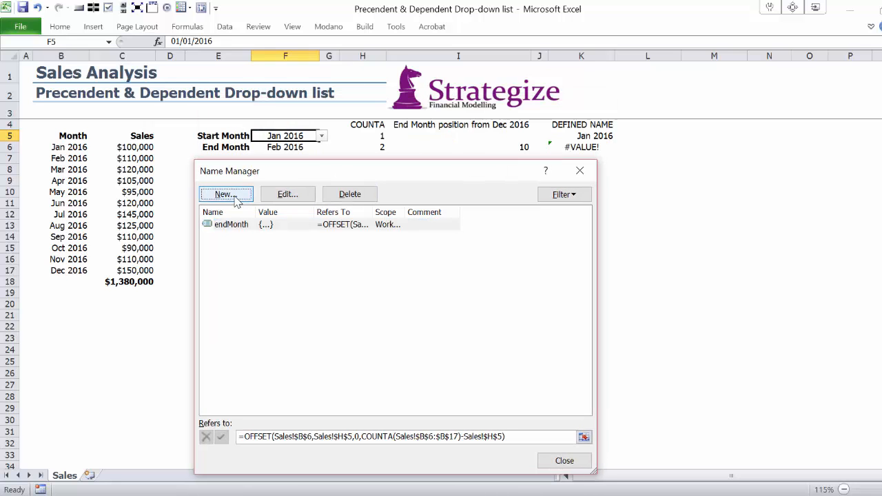
drag(269, 248, 262, 201)
text(startMonth)
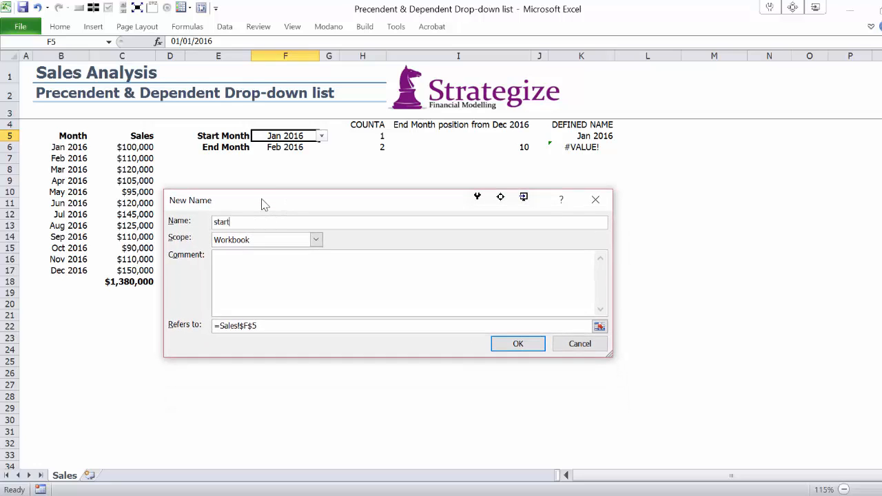
Make startMonth refer to the copied =OFFSET($B$6,0,0,COUNTA($B$6:$B$17)-($I$6+1)), save it and close the Name Manager.
click(220, 326)
drag(220, 325, 279, 326)
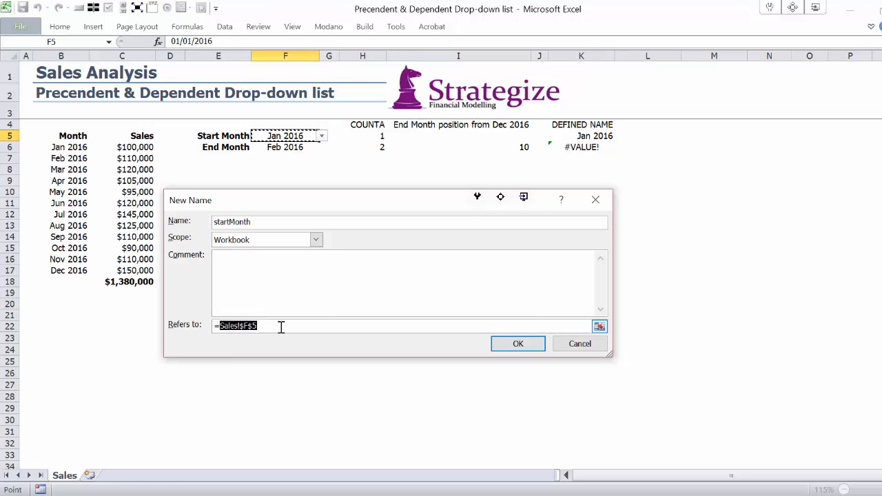
key(BackSpace)
key(BackSpace)
key(ctrl+v)
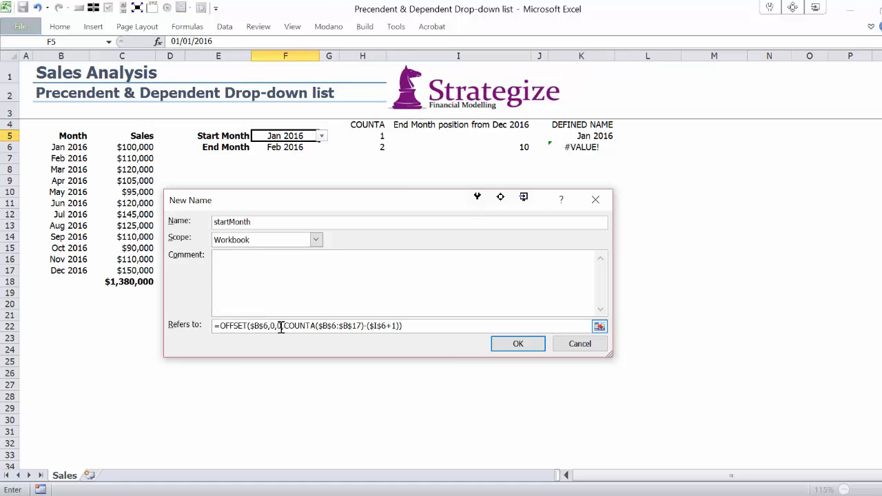
click(515, 346)
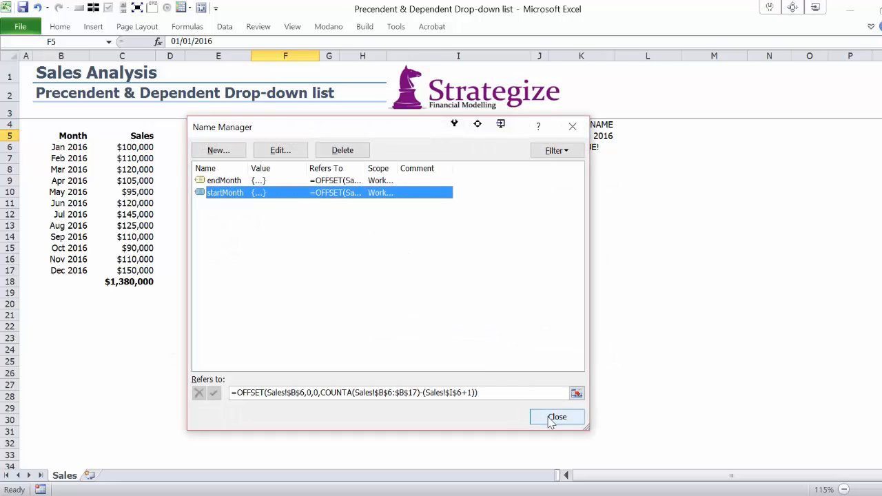
click(555, 417)
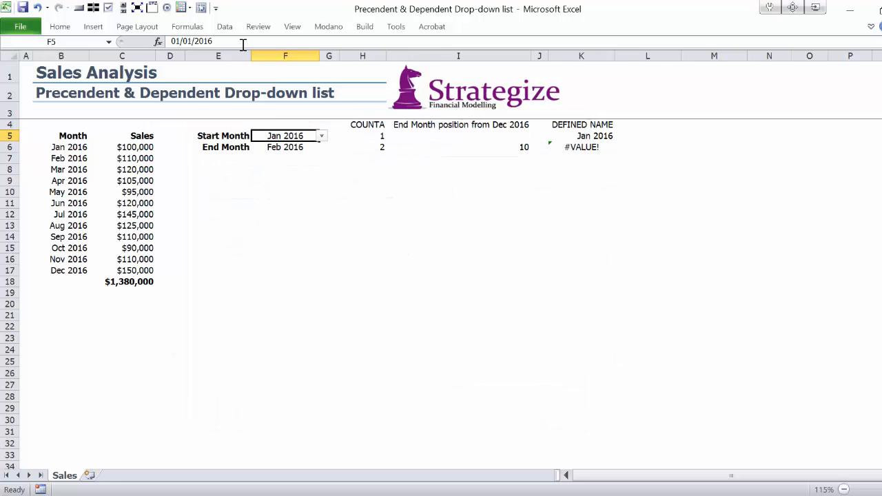
Change the list validation source of Start Month cell F5 to =startMonth and apply it.
click(225, 26)
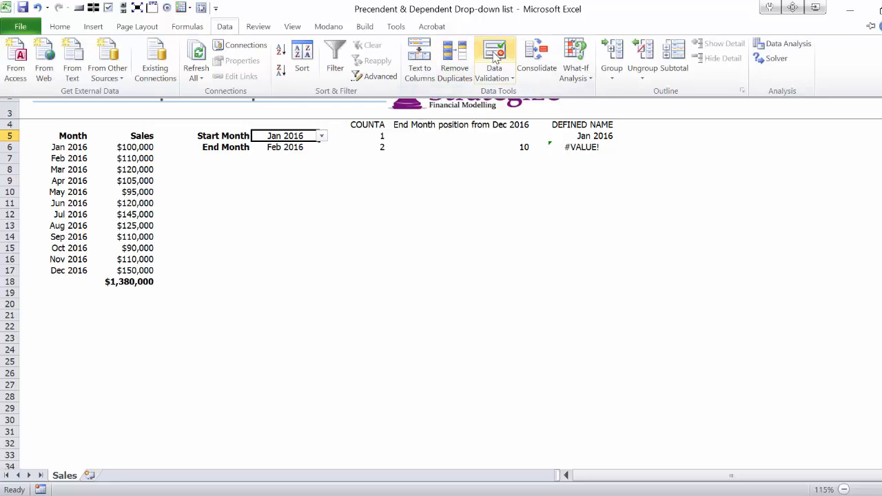
click(494, 55)
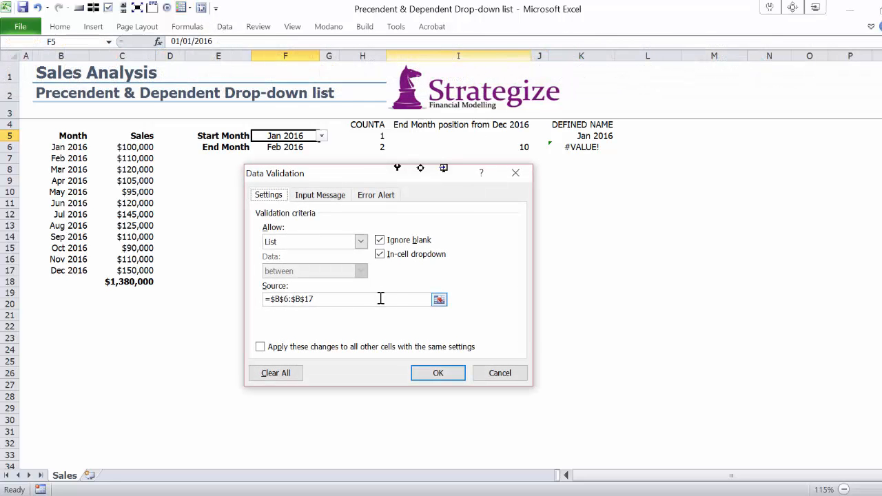
drag(272, 303, 326, 301)
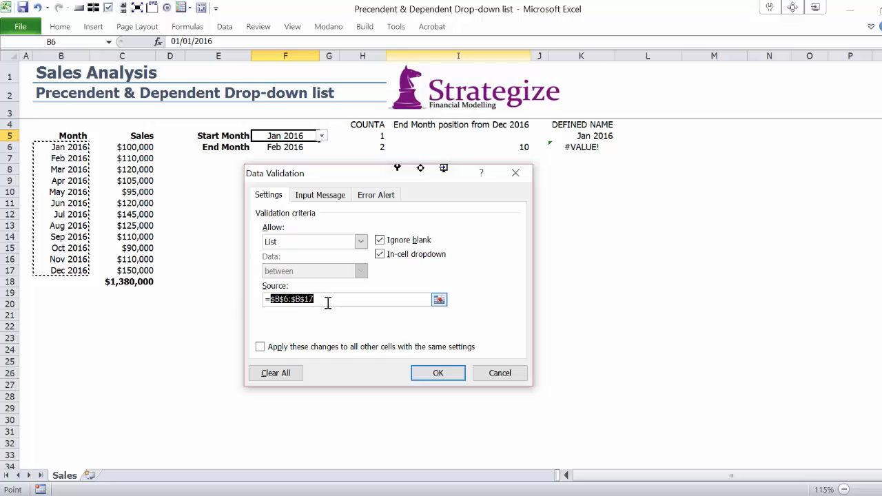
text(startMonth)
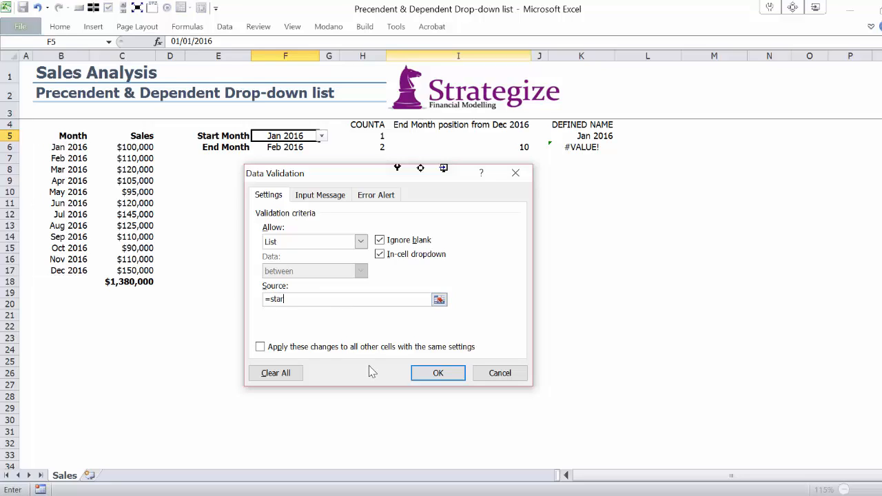
click(434, 372)
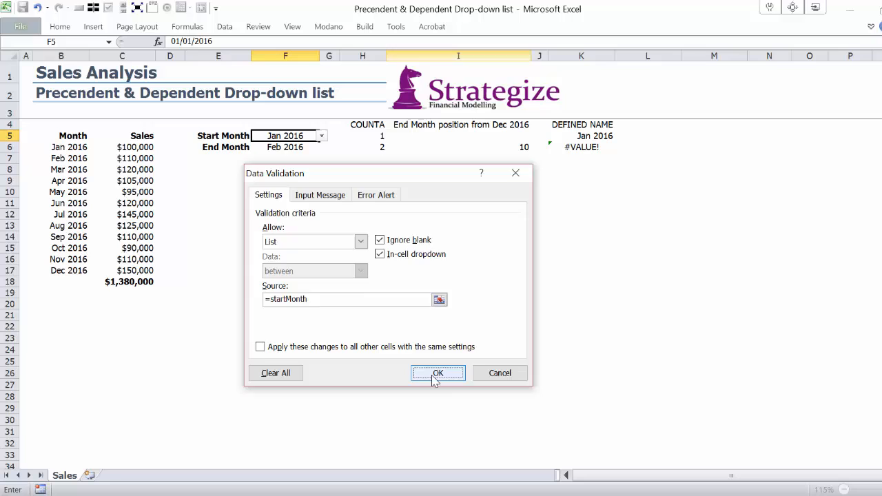
Change the list validation source of End Month cell F6 to =endMonth and apply it.
click(275, 148)
click(217, 30)
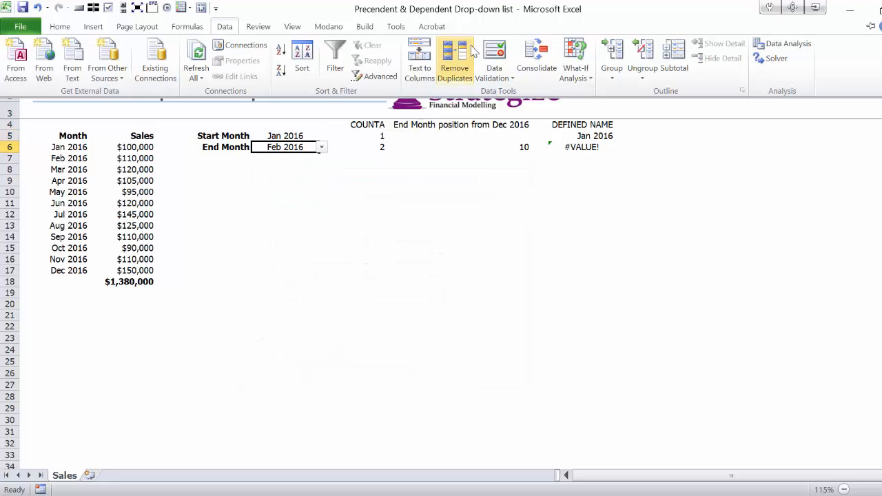
click(502, 57)
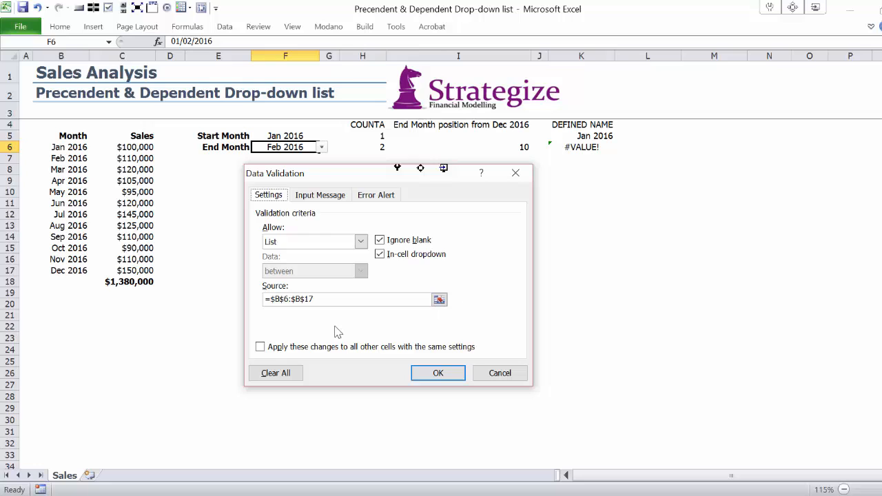
drag(269, 299, 328, 300)
text(endMonth)
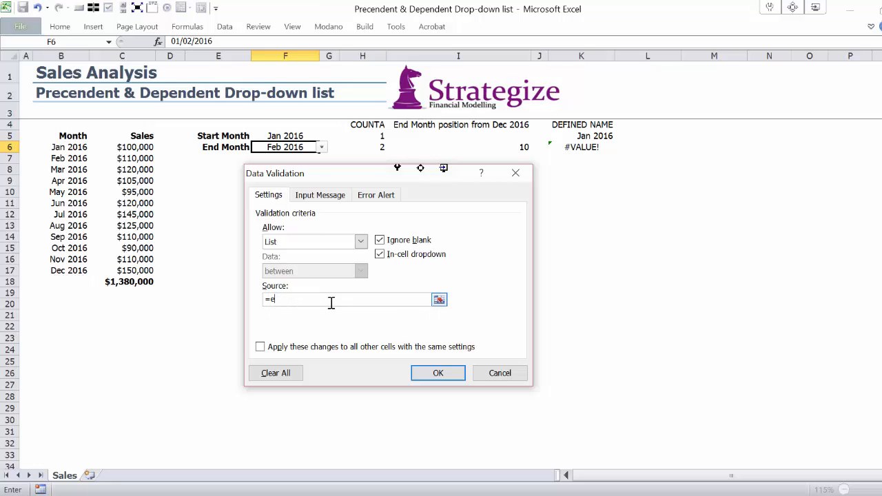
click(439, 374)
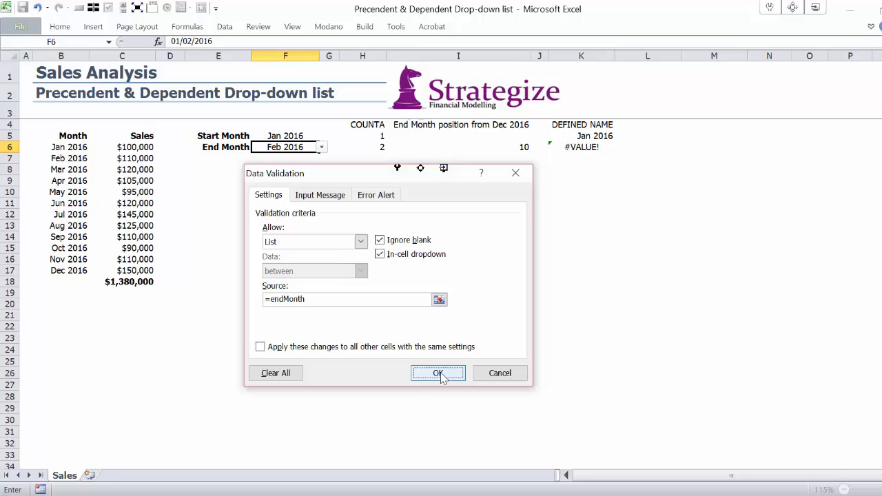
Review the End Month options in F6, choose Mar 2016, and check which months the Start Month list in F5 offers.
click(321, 146)
scroll(321, 179, down, 3)
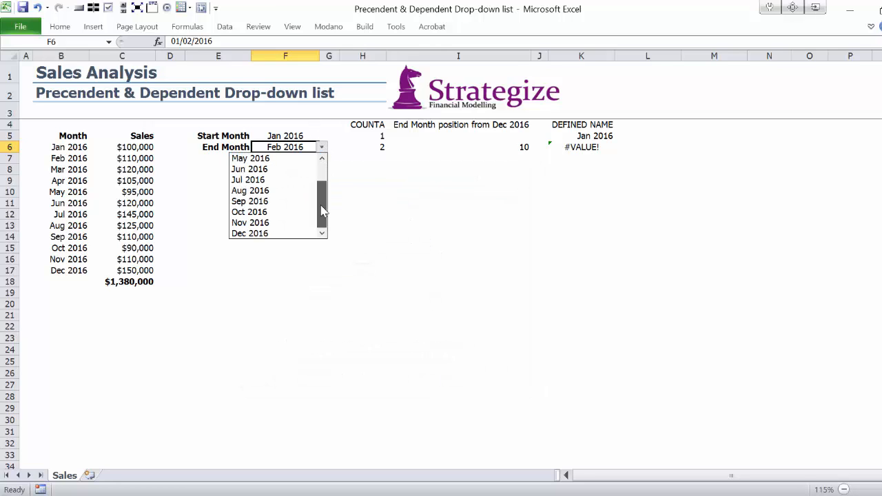
scroll(321, 175, up, 3)
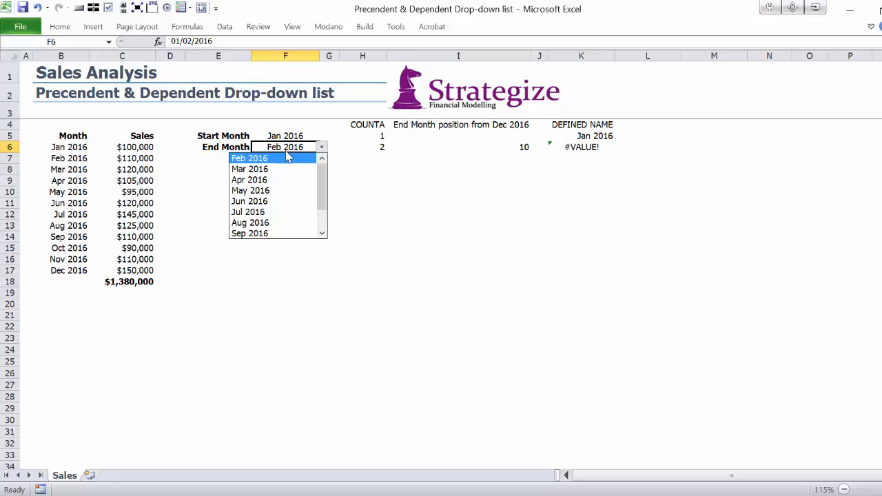
mouse_move(320, 174)
mouse_down()
mouse_move(322, 203)
mouse_move(322, 190)
mouse_up()
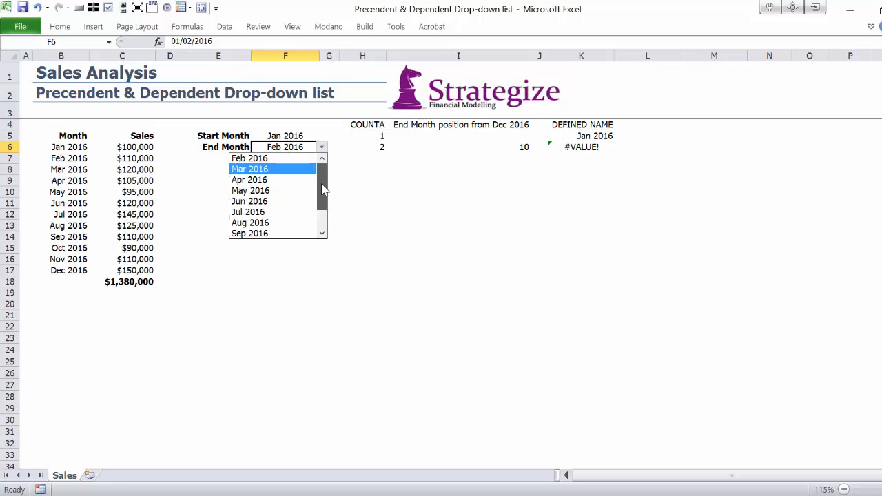
click(276, 170)
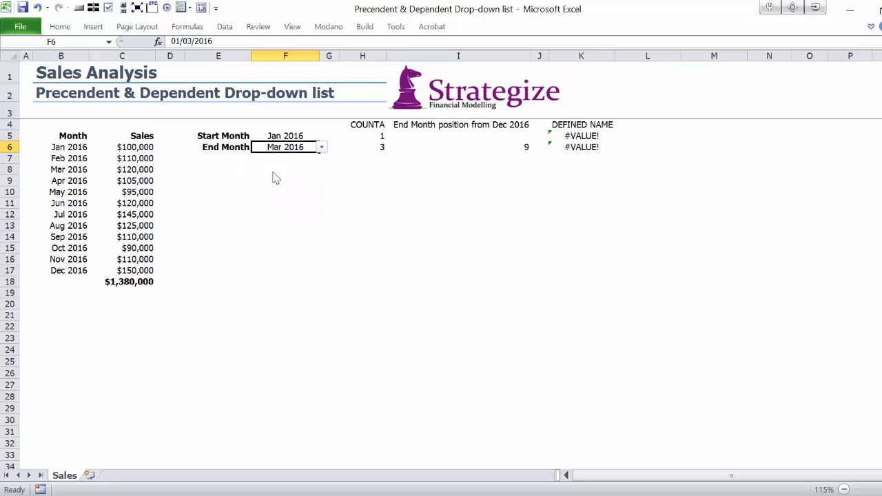
click(290, 135)
click(321, 136)
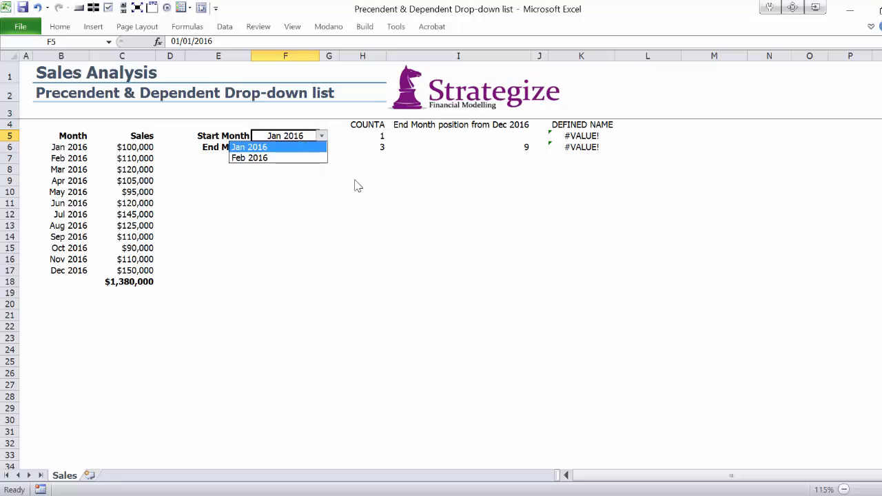
Convert the OFFSET formulas in K5 and K6 to displayed text by prefixing each with an apostrophe.
click(594, 139)
click(594, 136)
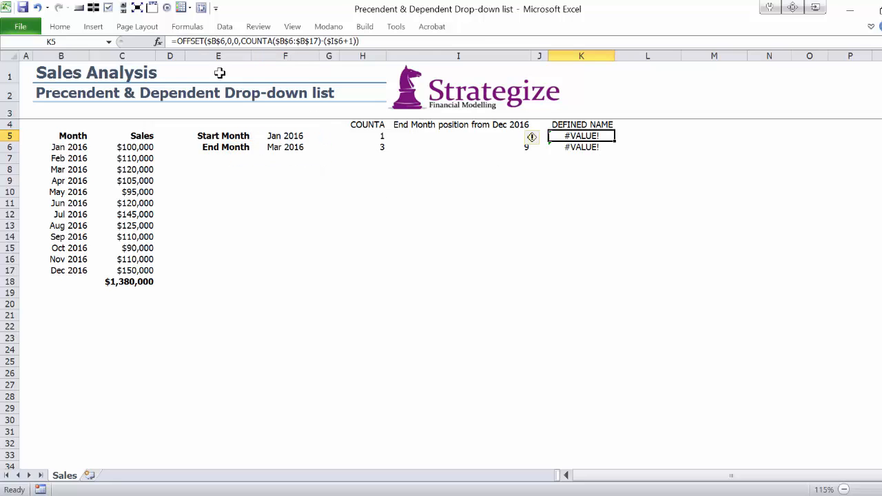
click(167, 41)
text(')
key(Return)
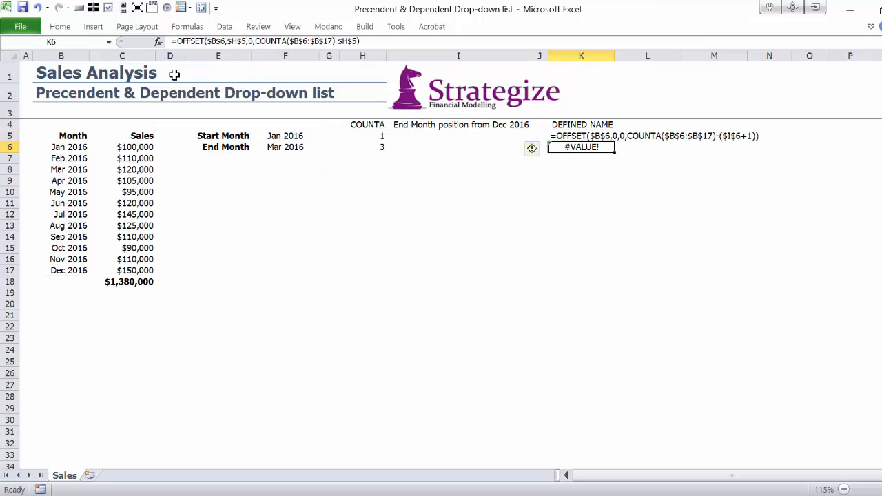
click(170, 43)
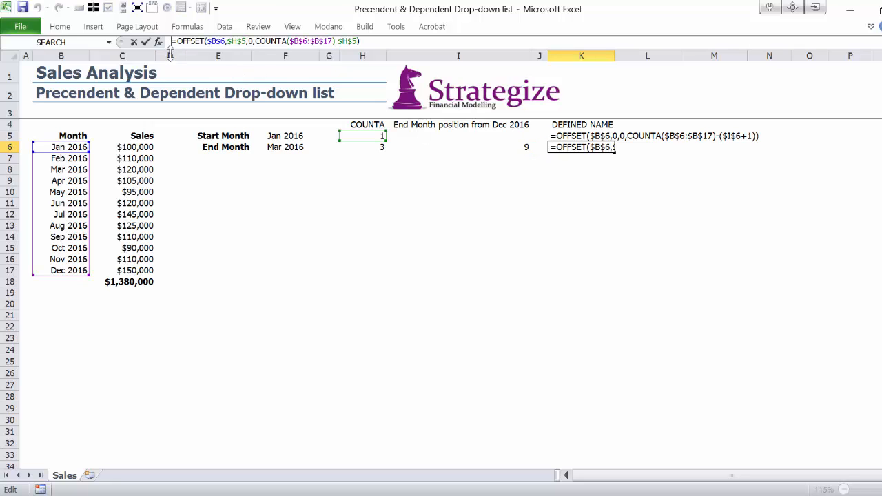
text(')
key(Return)
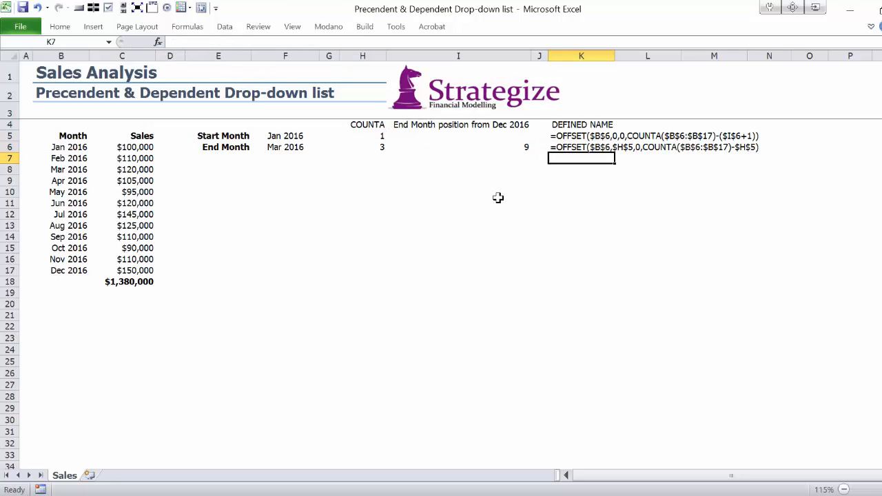
drag(556, 135, 558, 147)
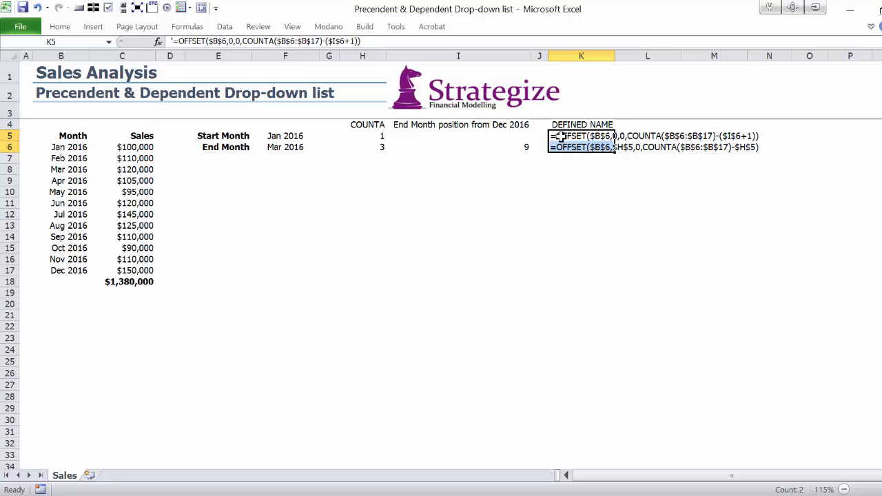
Examine the months offered by the Start Month list in F5 and close it without choosing one.
click(283, 135)
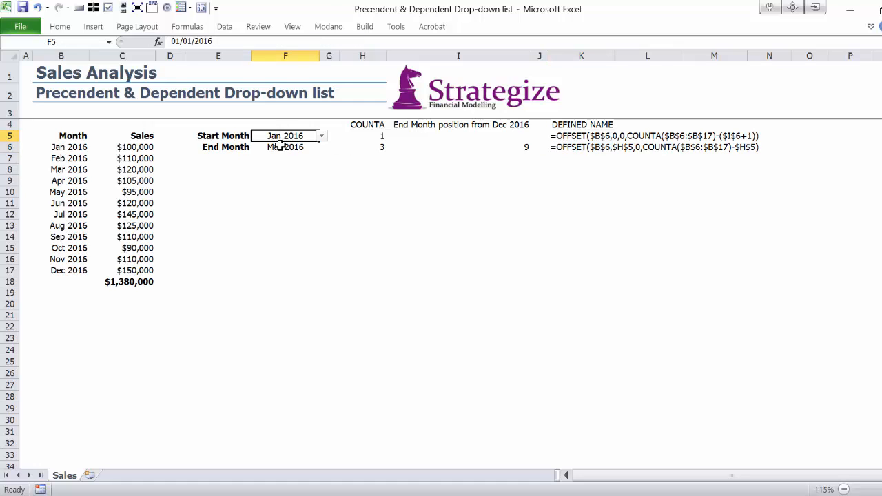
click(282, 146)
click(276, 133)
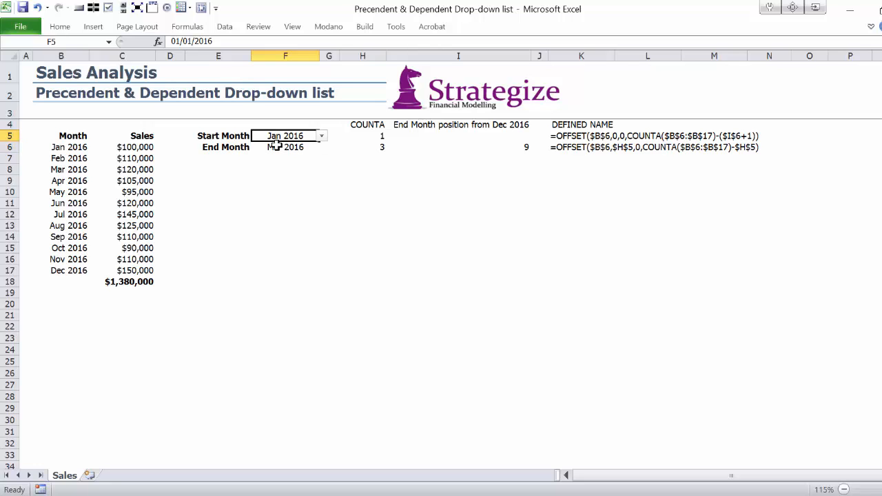
click(321, 136)
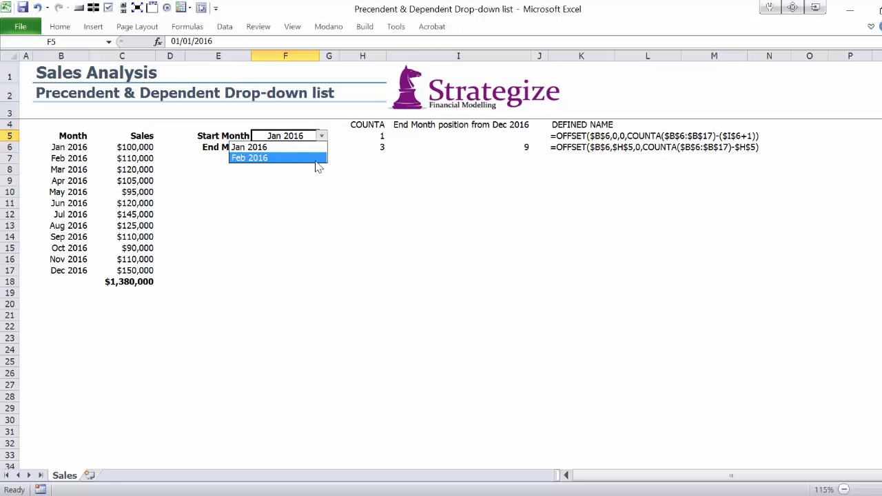
click(337, 134)
Set End Month cell F6 to Dec 2016 from its drop-down list.
click(304, 147)
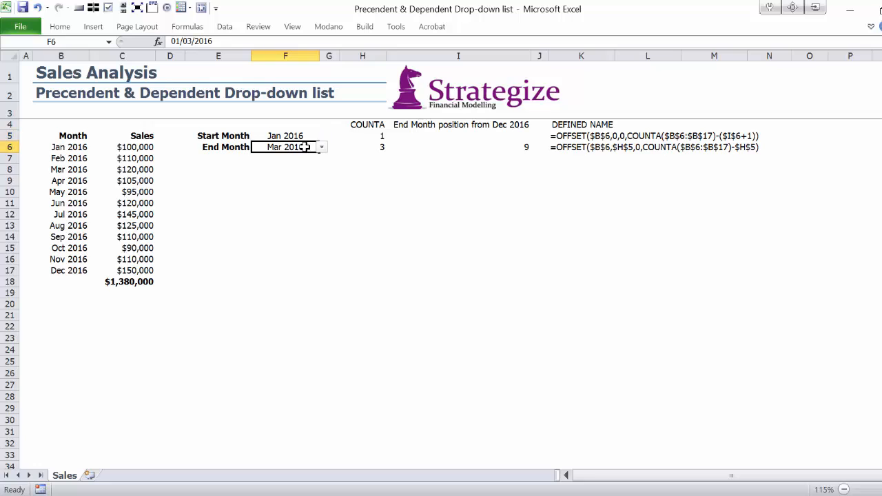
click(321, 147)
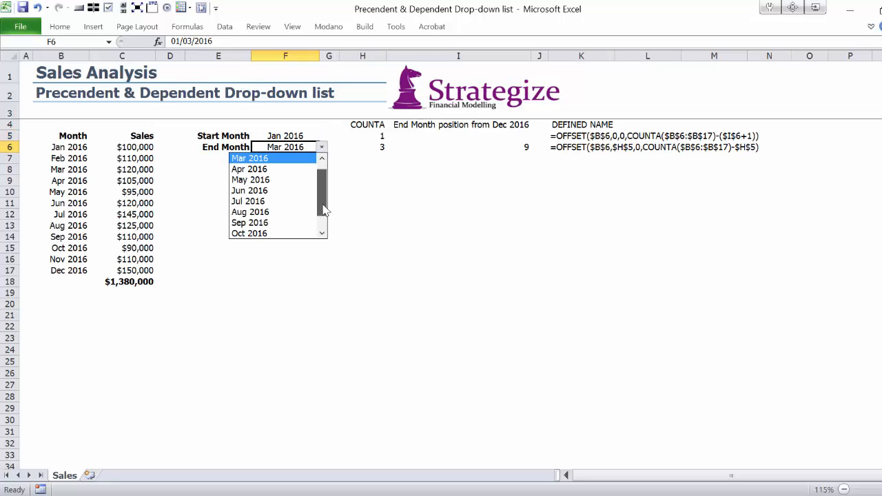
drag(324, 210, 324, 222)
click(297, 233)
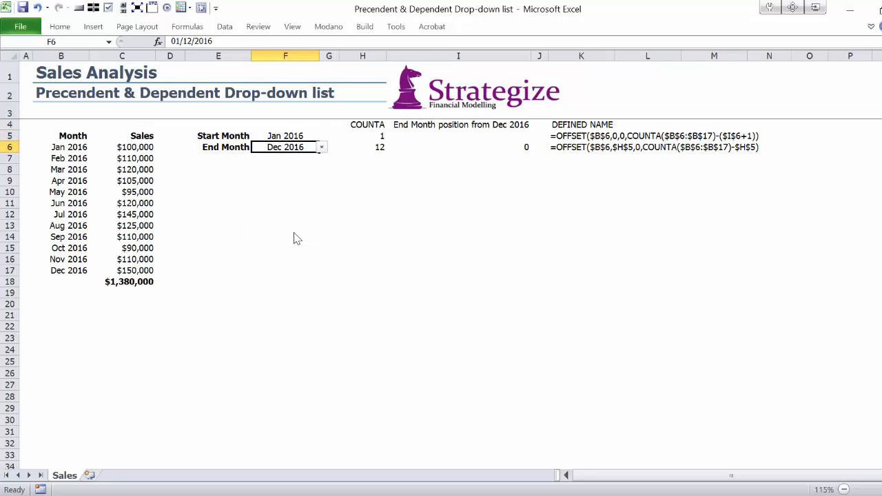
Set Start Month cell F5 to Nov 2016 from its drop-down list and recheck the months it offers.
click(295, 136)
click(321, 136)
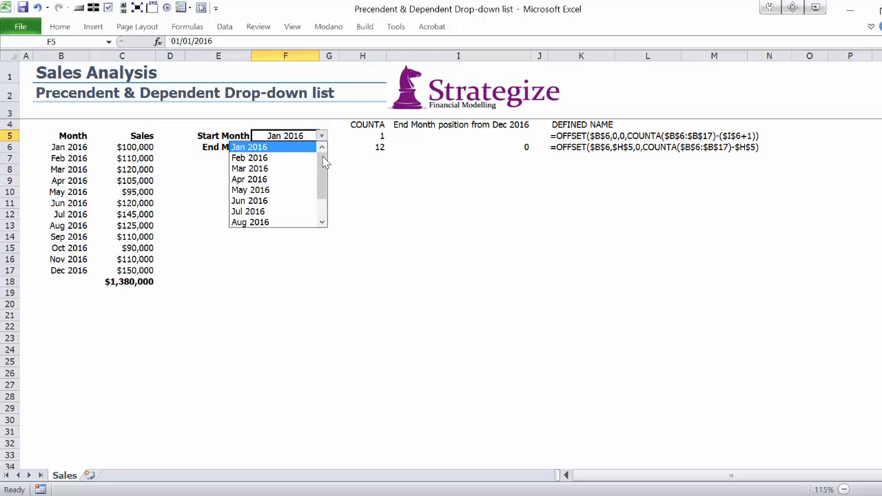
drag(321, 161, 321, 186)
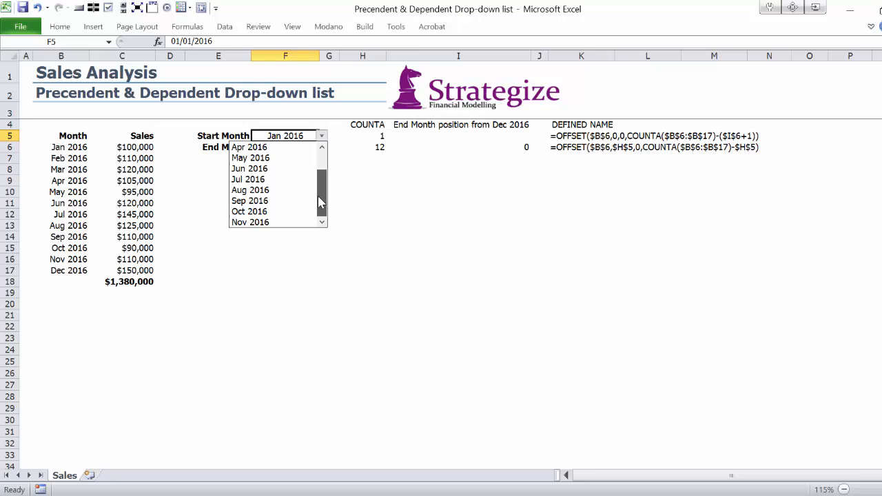
click(289, 222)
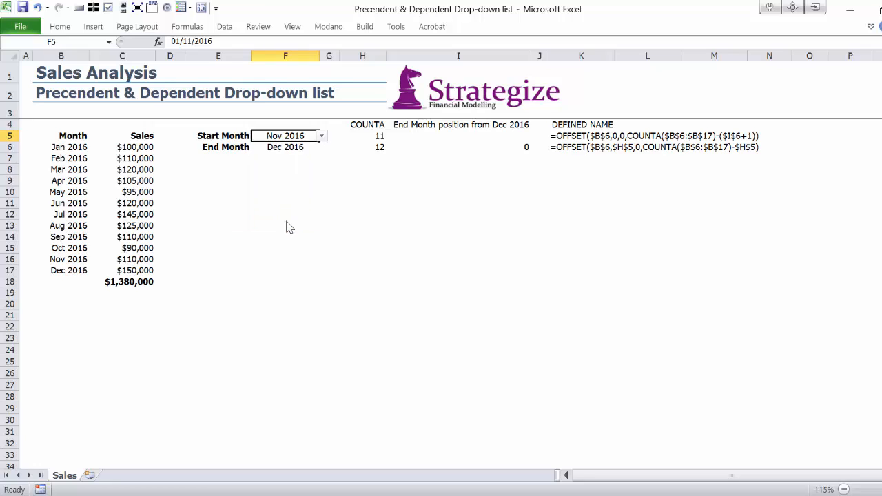
click(321, 136)
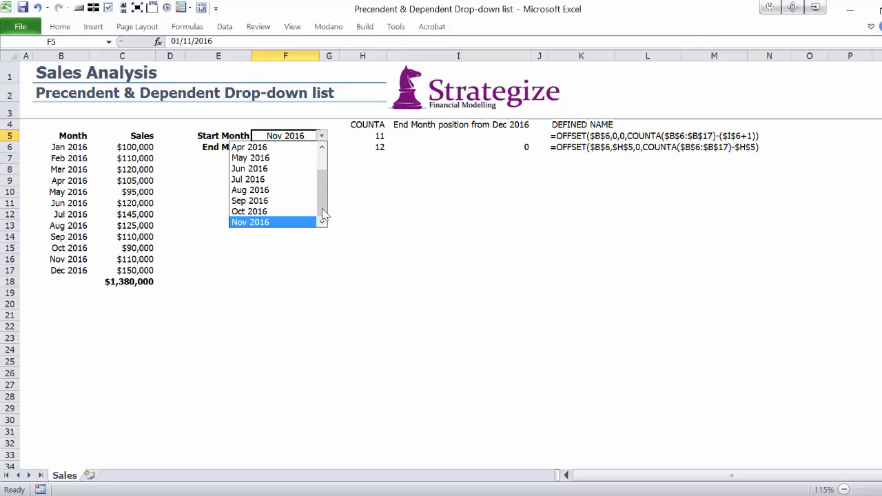
drag(323, 215, 323, 198)
click(406, 188)
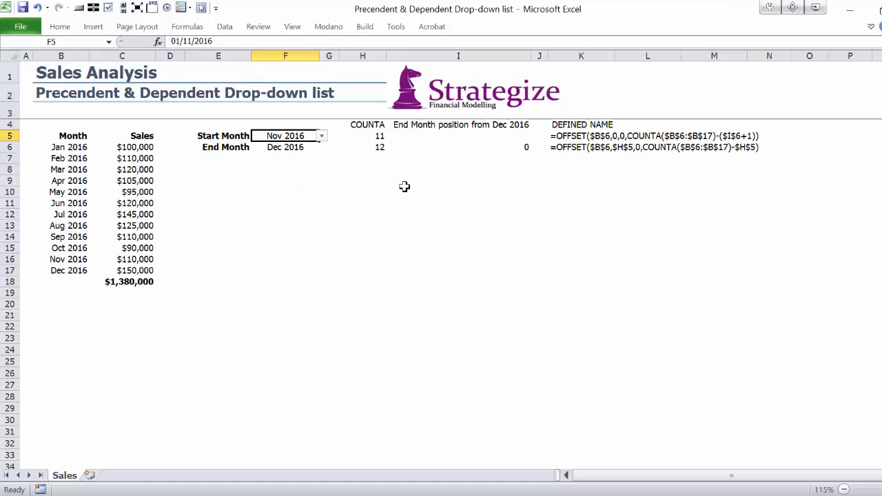